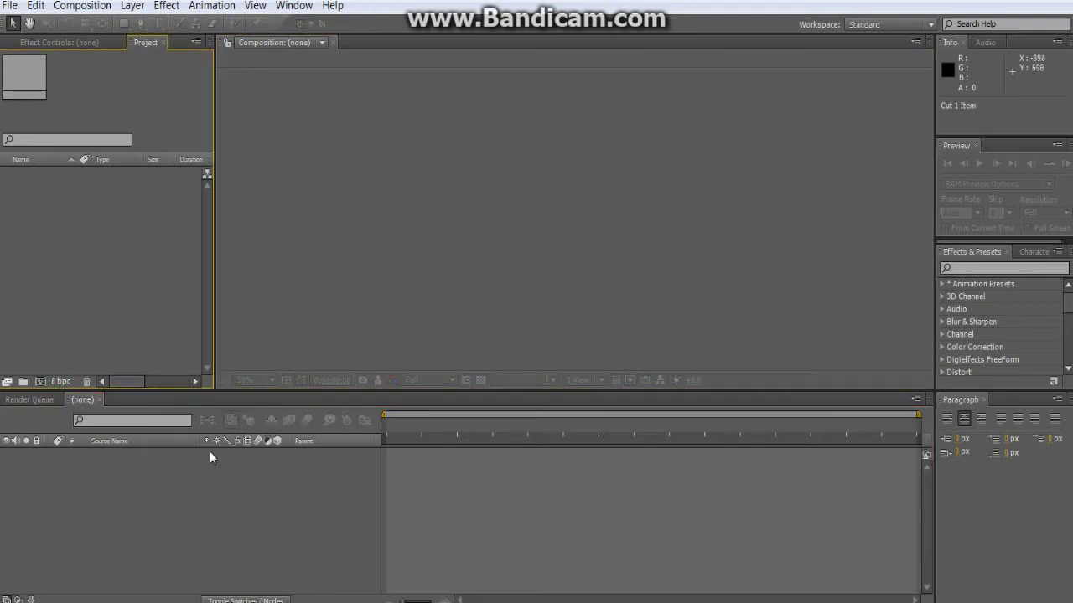
Change the project's colour depth from 8 to 16 bits per channel in Project Settings.
click(60, 382)
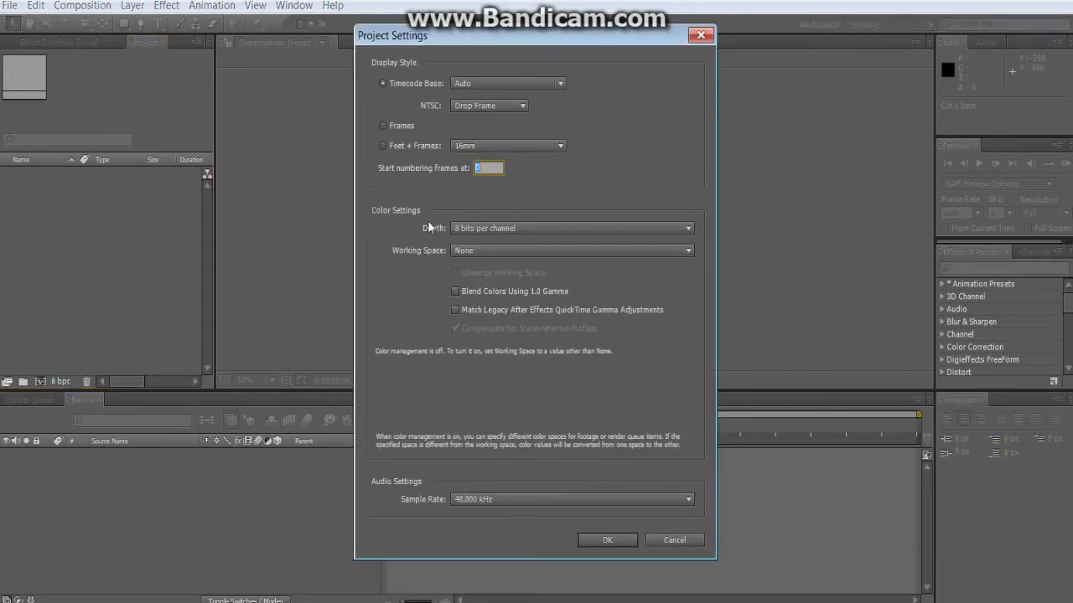
click(469, 227)
click(494, 265)
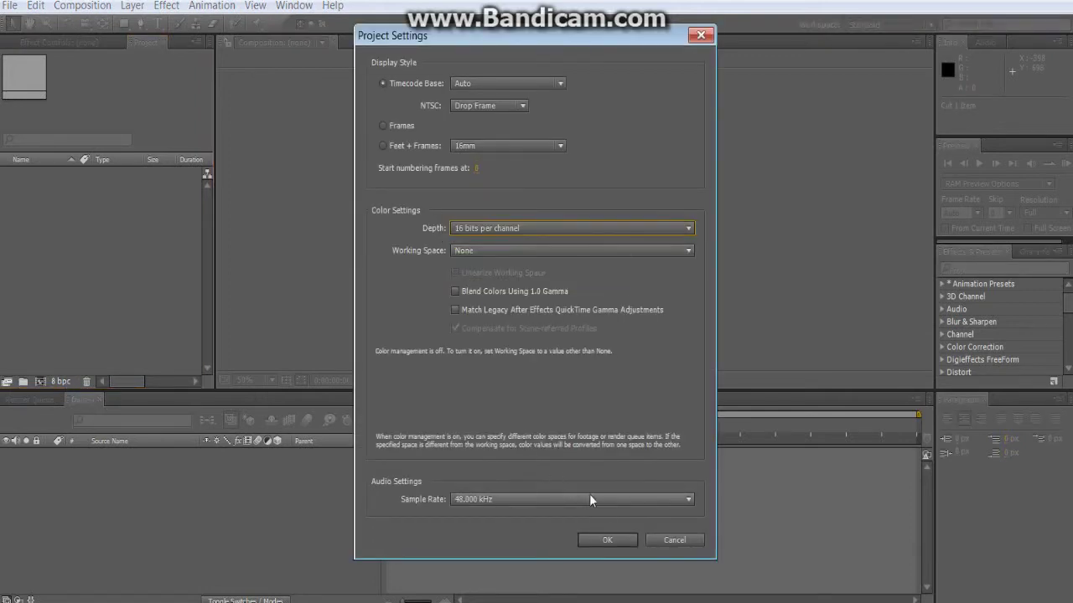
click(623, 540)
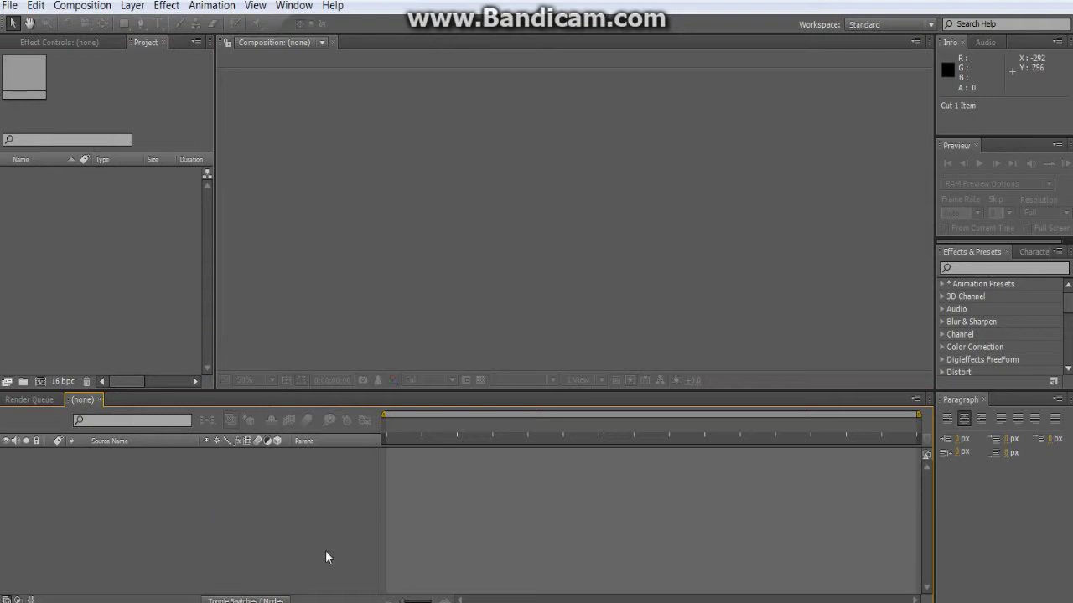
Give the AfterFX.exe process High priority in Task Manager, then close Task Manager.
key(ctrl+shift+Escape)
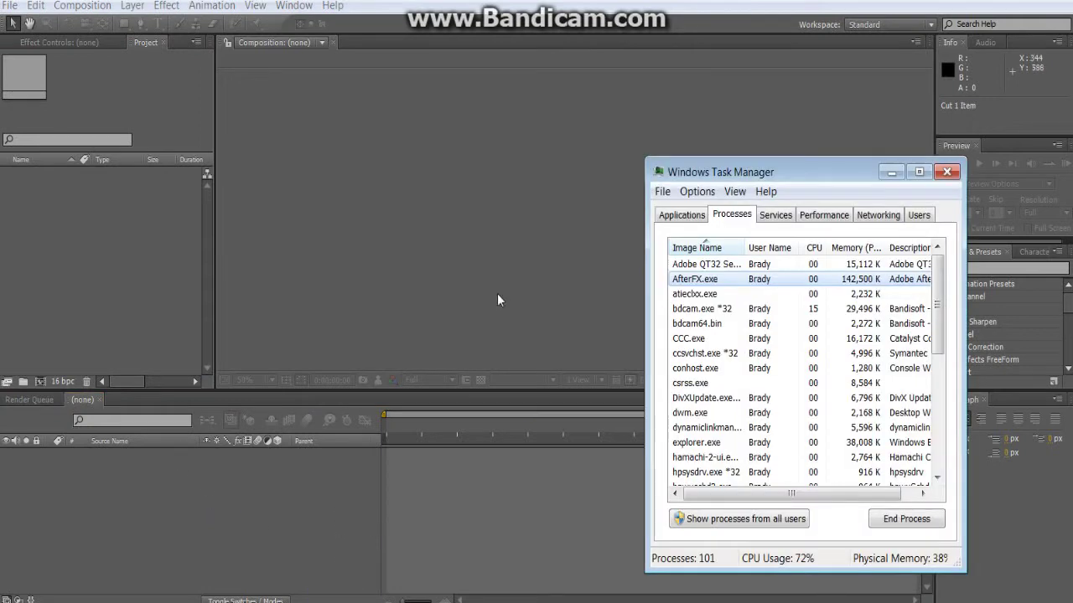
click(685, 217)
click(726, 217)
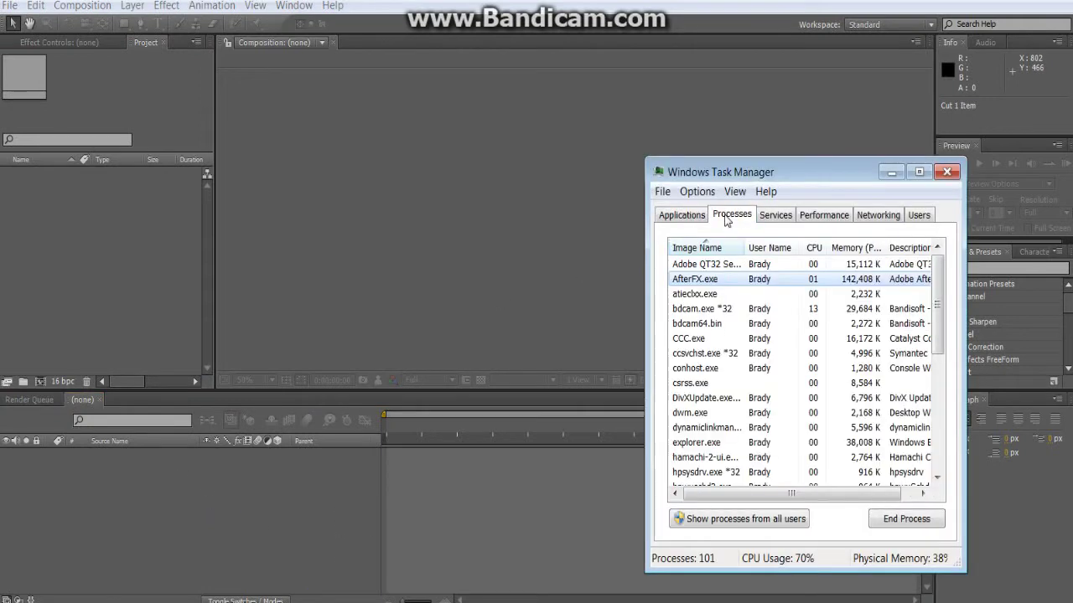
right_click(702, 286)
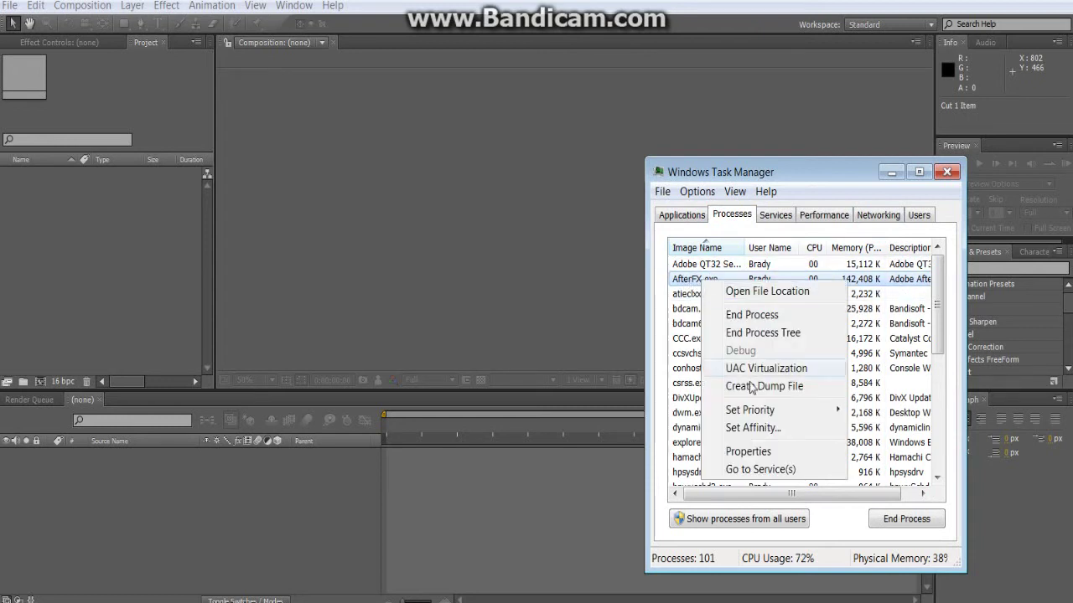
mouse_move(774, 411)
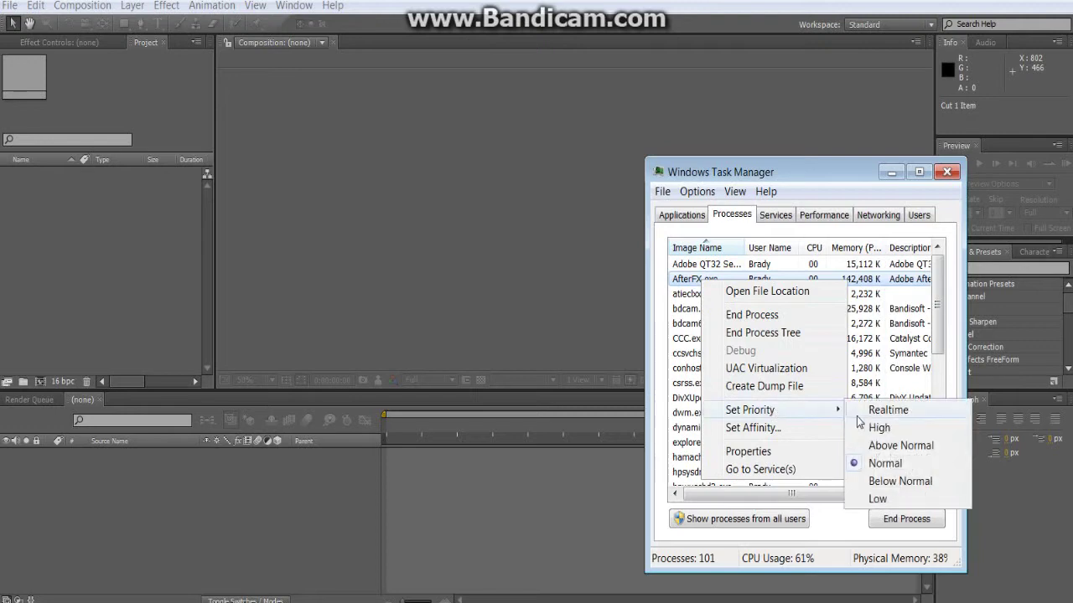
click(878, 425)
click(577, 331)
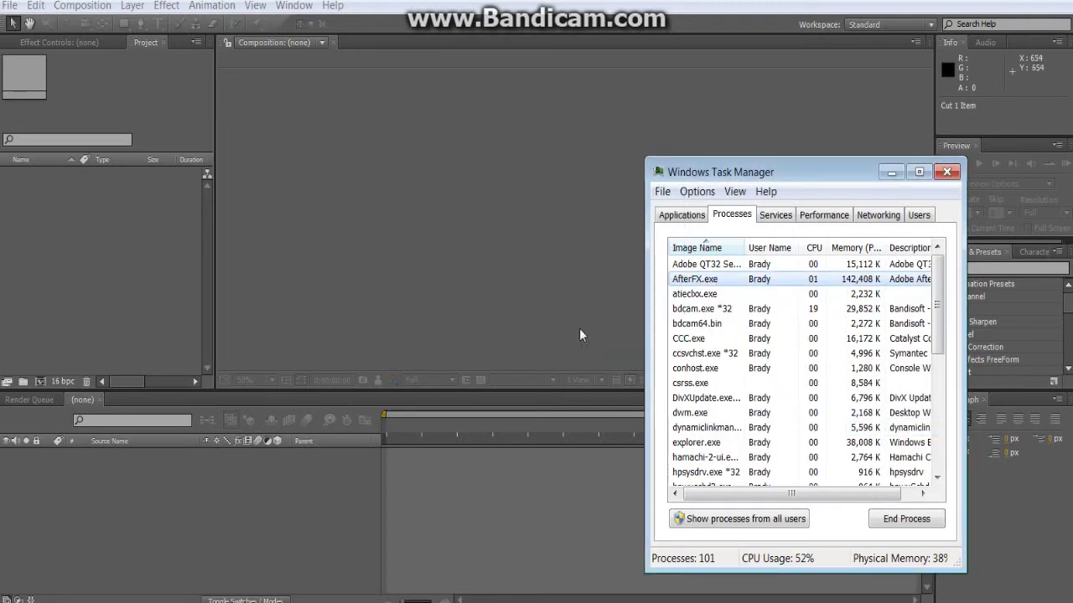
click(945, 174)
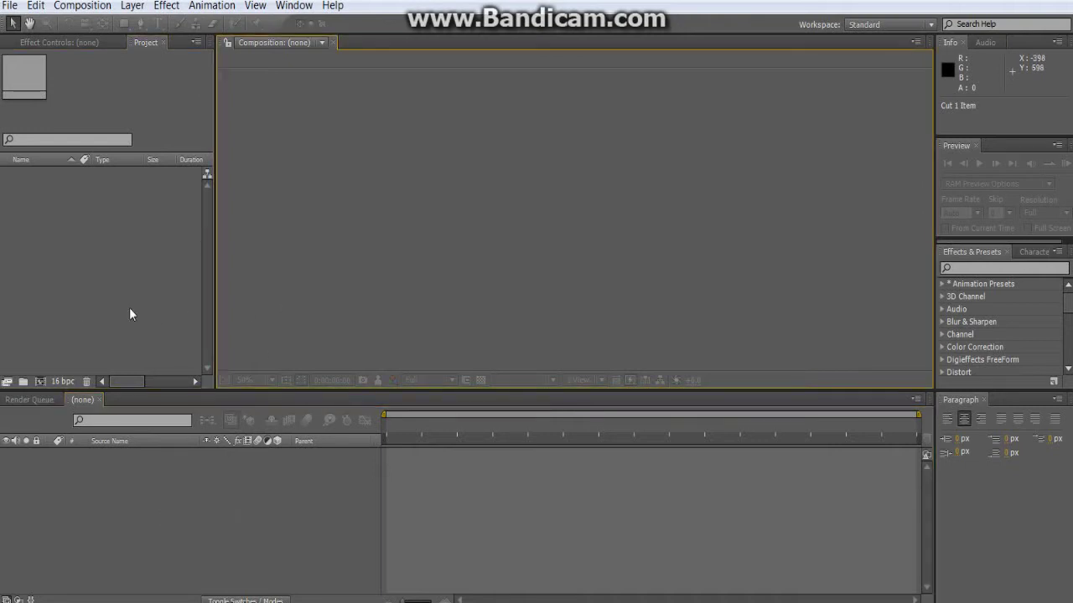
Create a new black 1280×720, 30 fps, 10-second composition named '3d text'.
key(ctrl+0)
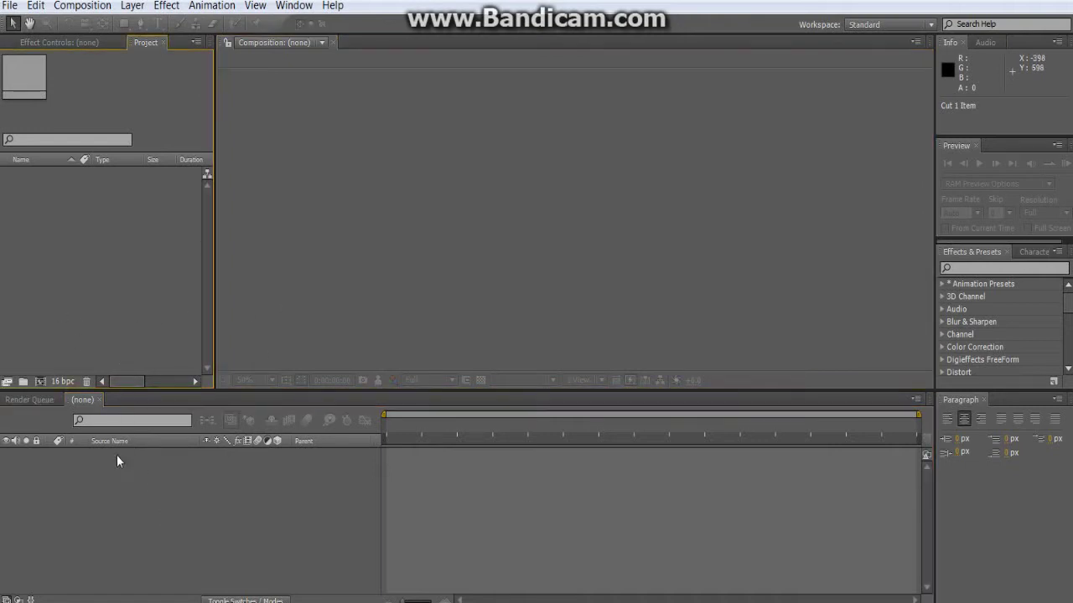
click(119, 497)
click(81, 269)
click(220, 70)
click(105, 7)
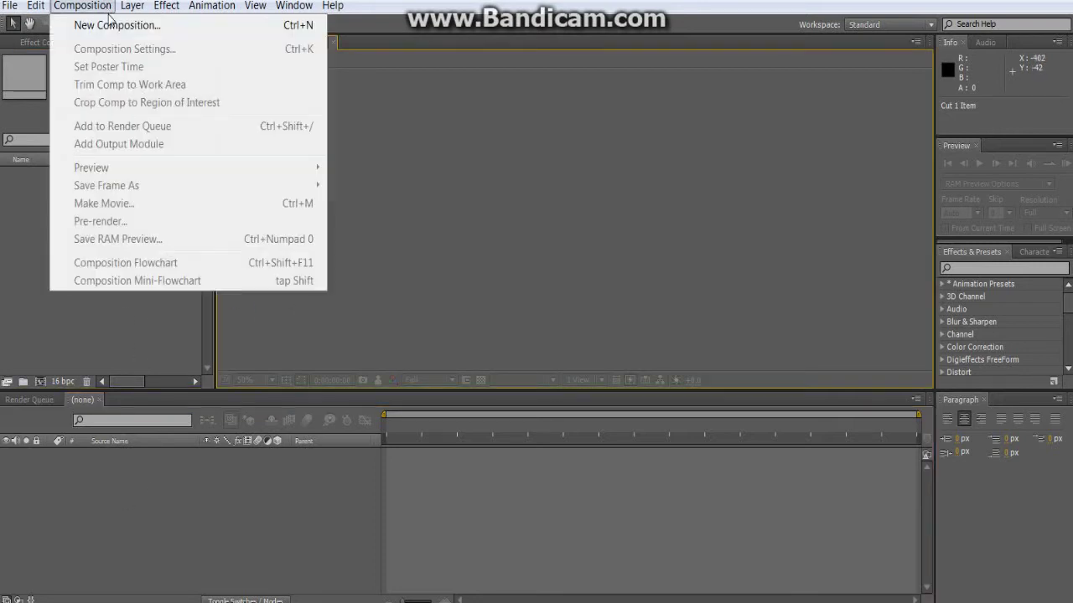
click(114, 30)
text(3d text)
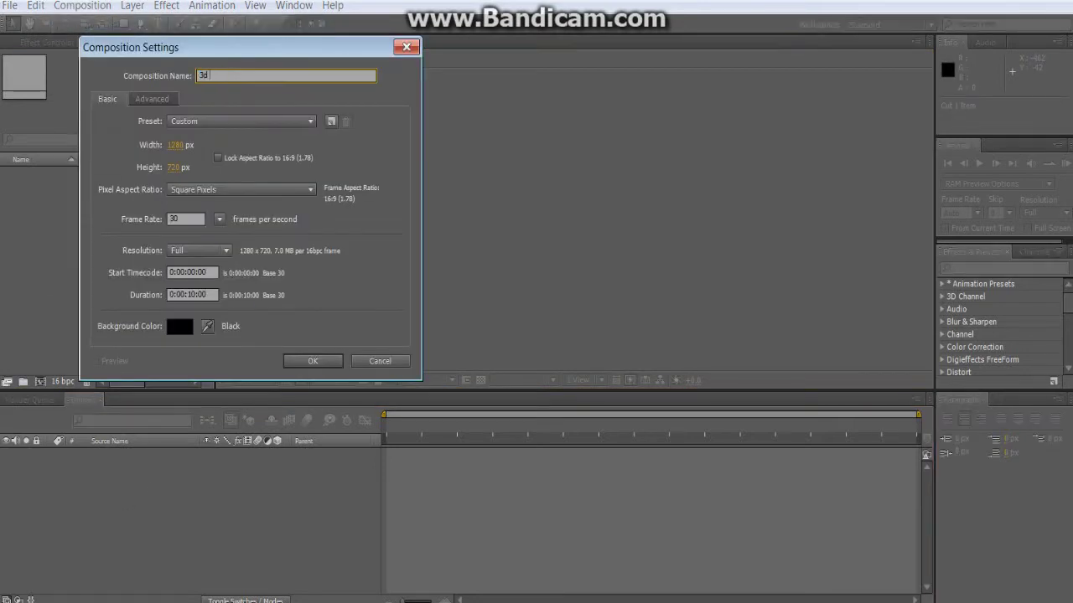
key(Return)
Add a new text layer to the 3d text composition.
click(133, 6)
mouse_move(153, 23)
click(413, 26)
Type 'Brady M67' and scrub its Position down toward the frame's centre.
text(Brady M67)
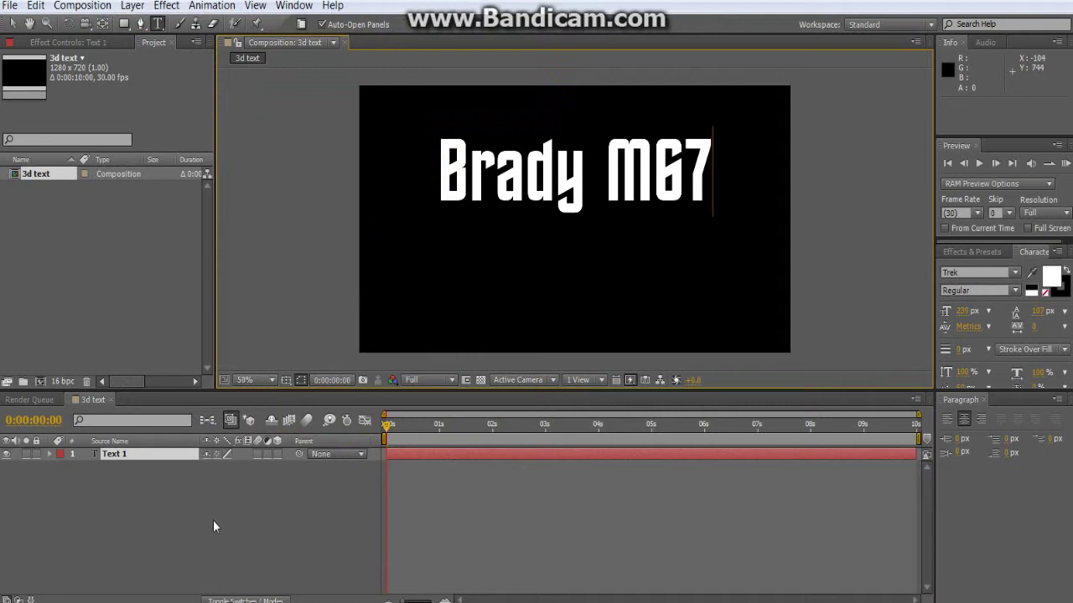
click(216, 519)
click(145, 455)
key(p)
drag(233, 472, 282, 475)
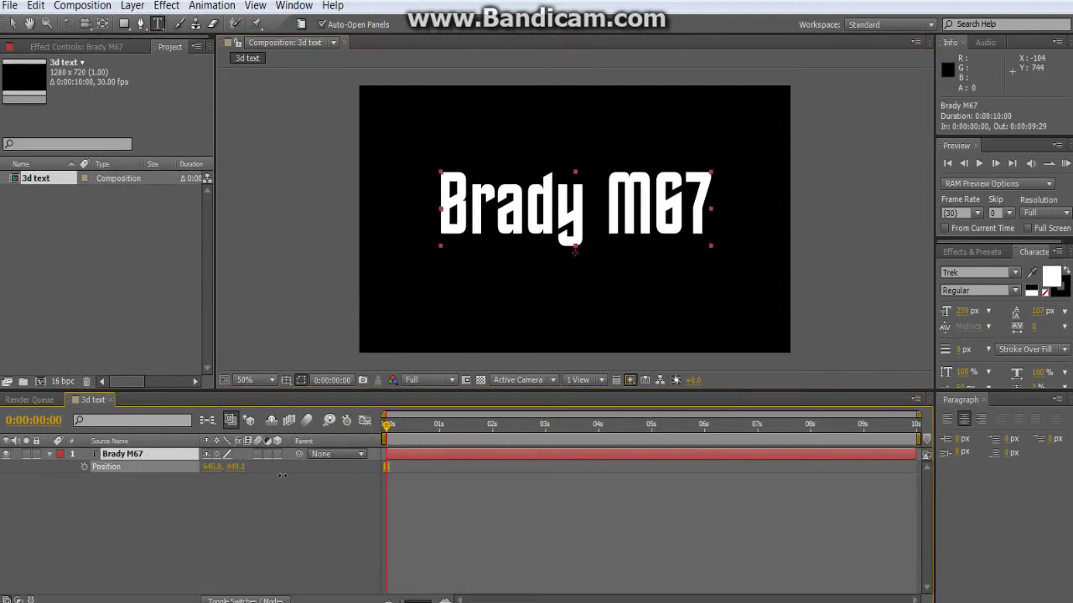
click(237, 497)
click(48, 453)
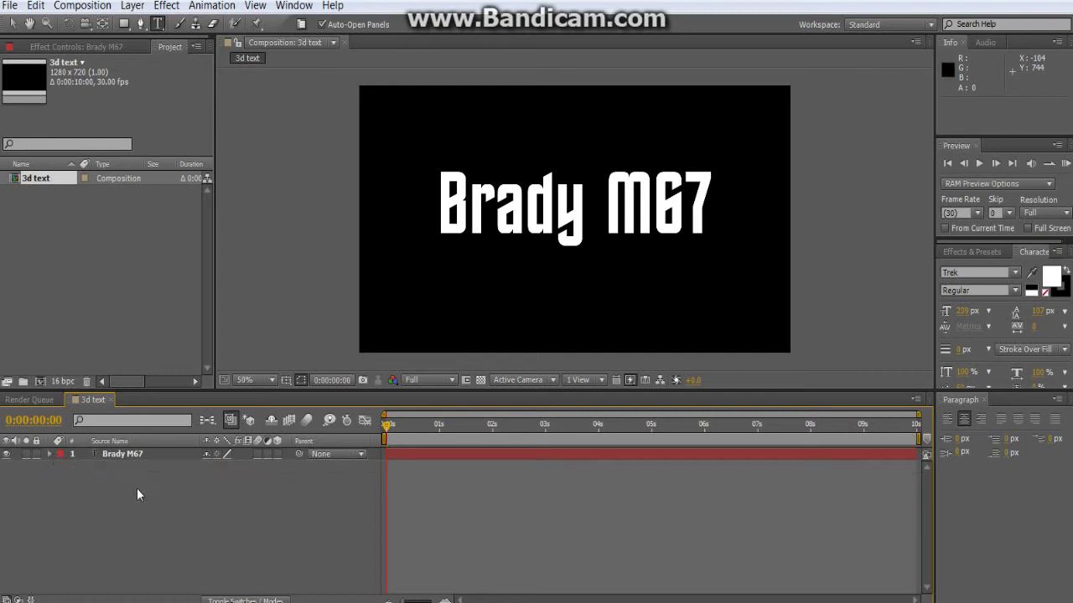
Change the Brady M67 text fill colour from white to mid-grey.
click(1051, 277)
click(813, 236)
drag(813, 235, 664, 293)
click(994, 160)
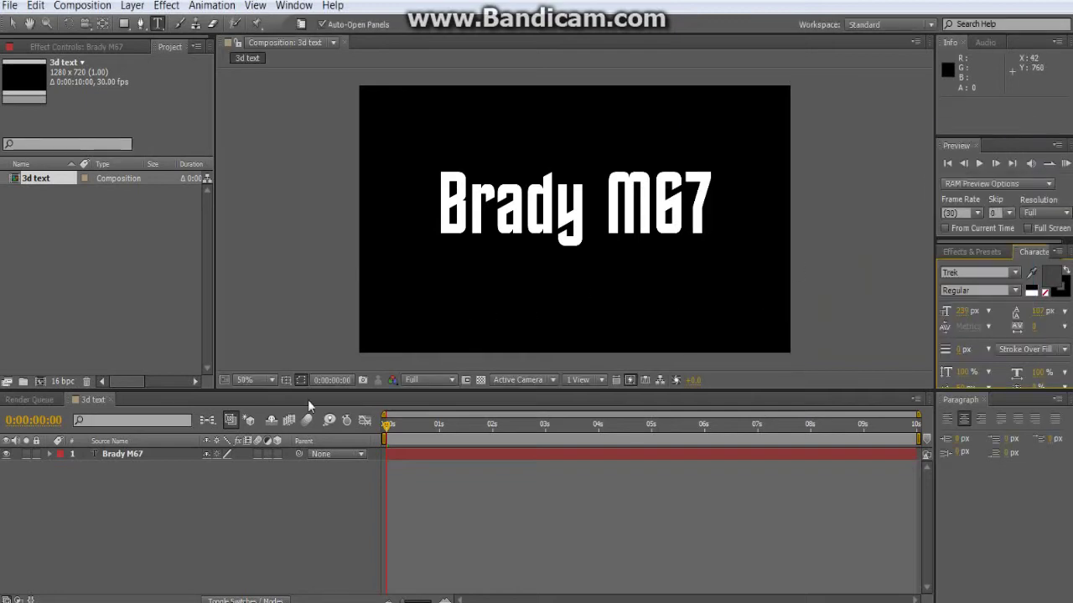
double_click(137, 455)
click(1051, 279)
drag(701, 203, 647, 266)
click(994, 160)
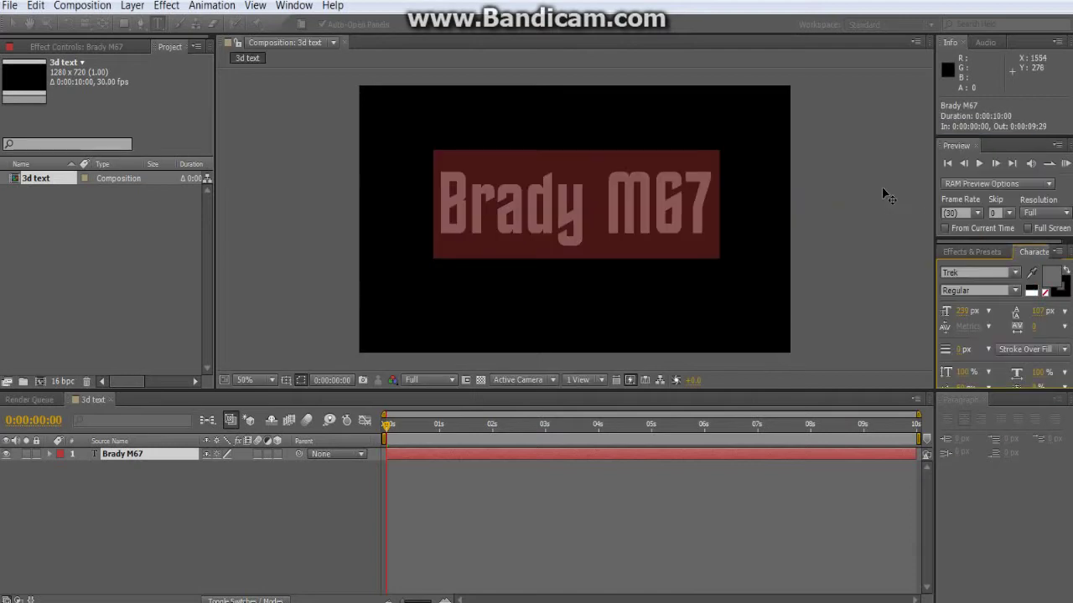
click(57, 437)
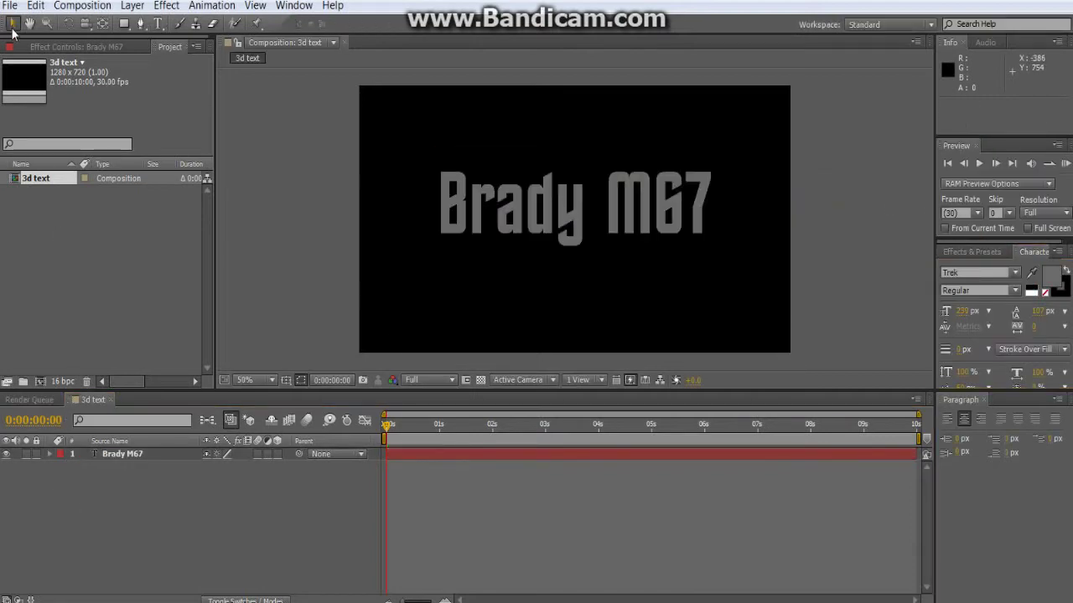
click(132, 5)
Add a white solid named '3d text' and place it below the Brady M67 layer.
mouse_move(227, 34)
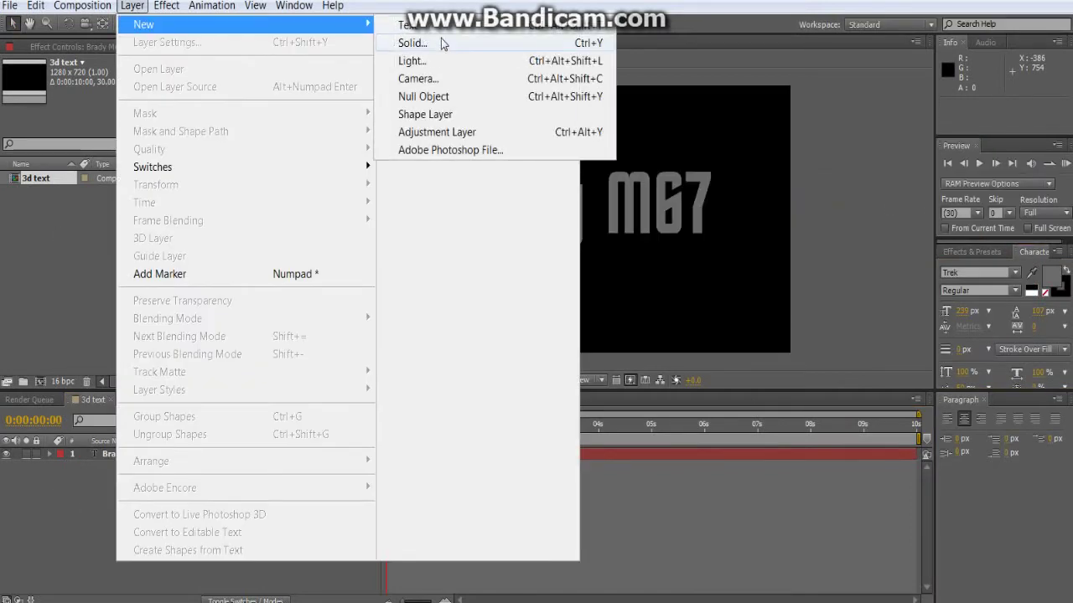
click(413, 43)
text(3d text)
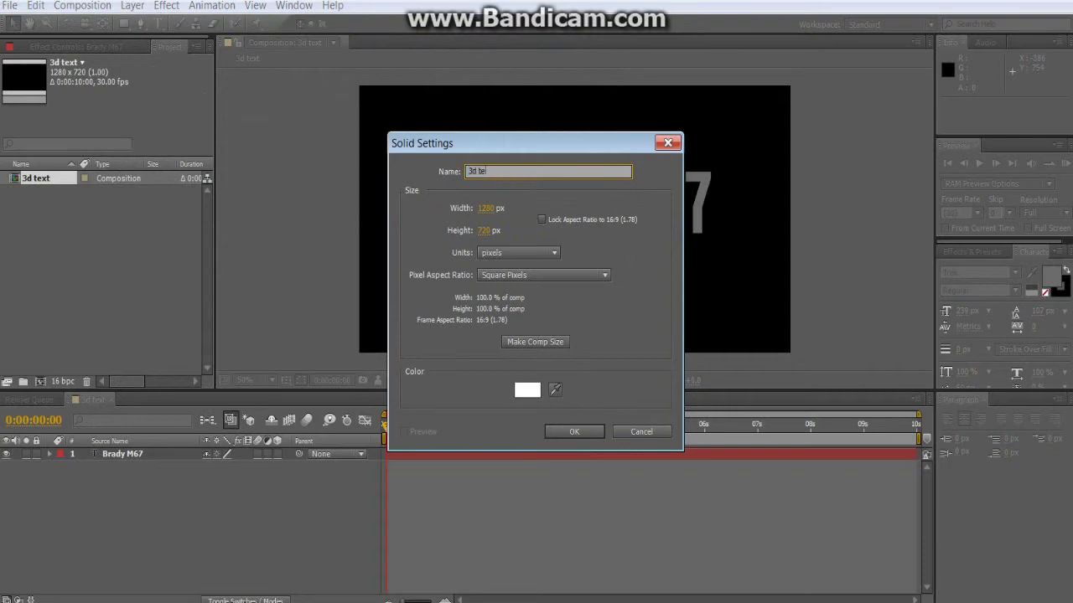
key(Return)
drag(99, 463, 134, 486)
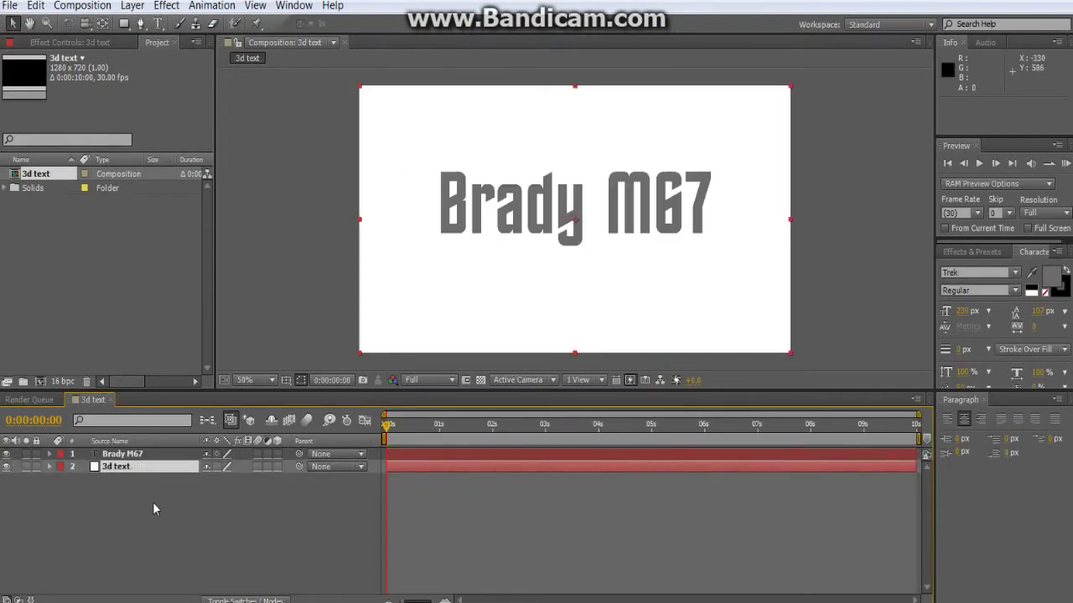
Toggle the selection back and forth between the Brady M67 layer and the 3d text solid.
click(139, 455)
click(142, 467)
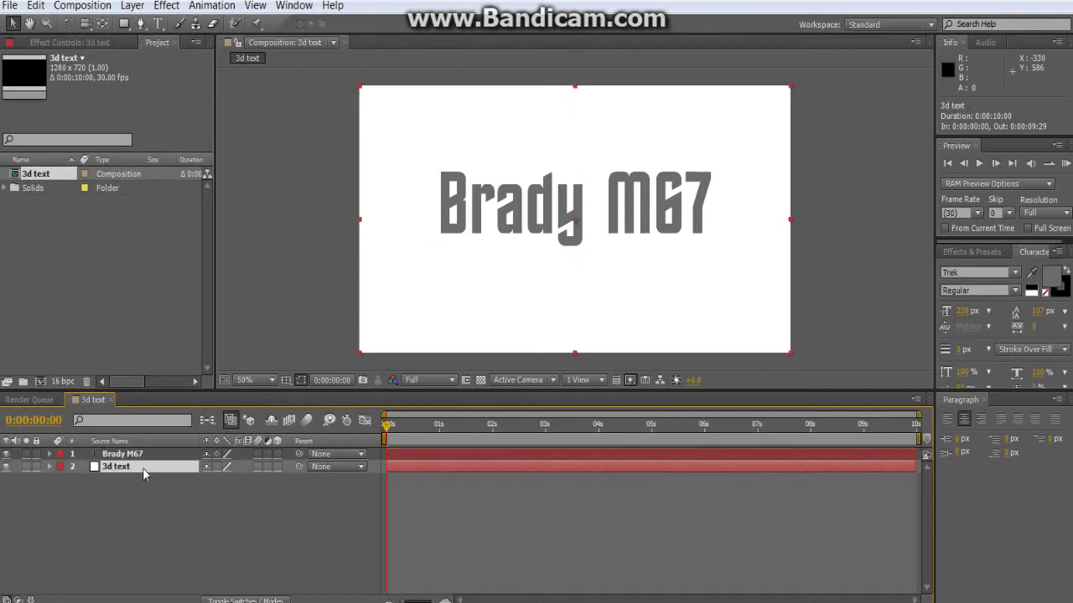
click(144, 456)
click(145, 472)
click(145, 455)
click(150, 467)
click(151, 455)
click(151, 466)
click(151, 466)
click(145, 455)
click(146, 466)
click(145, 454)
click(143, 467)
click(153, 512)
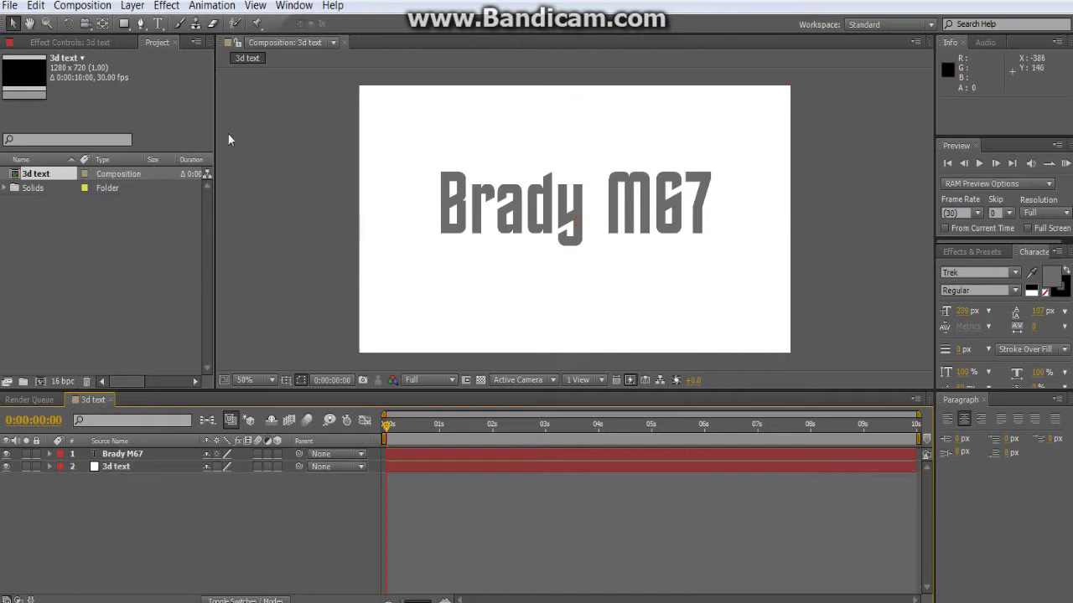
Show layer names instead of source names and leave the 3d text solid selected.
click(156, 7)
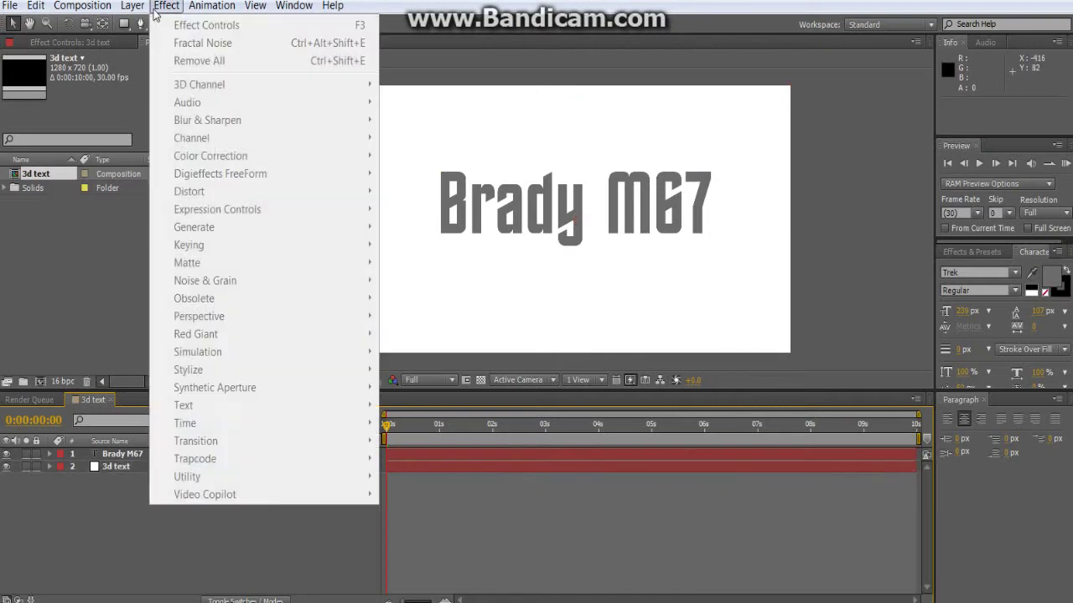
click(124, 466)
key(Return)
key(Return)
click(137, 466)
click(139, 455)
click(141, 466)
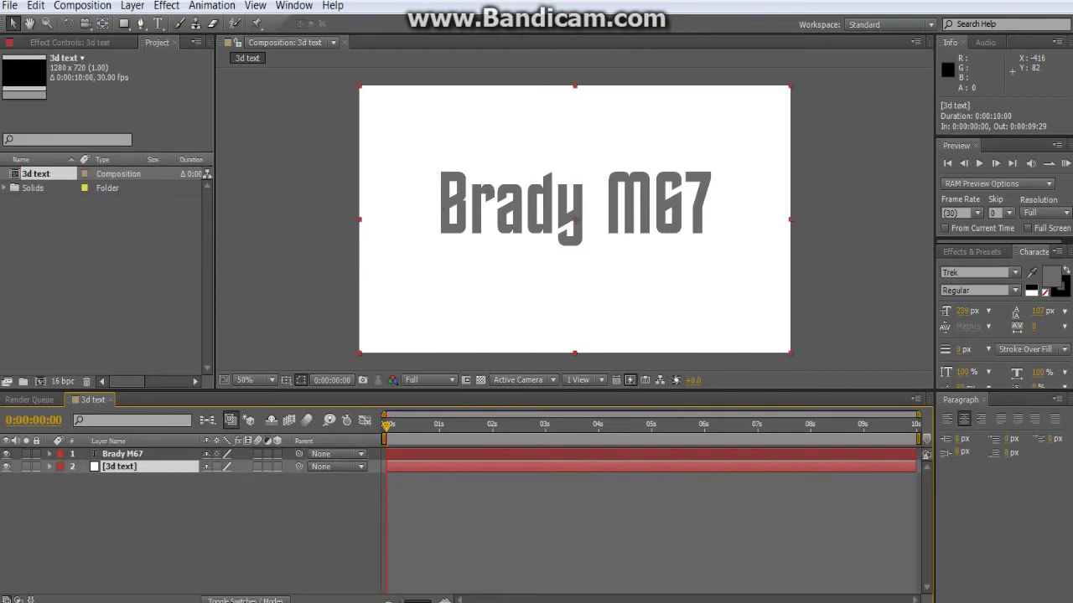
Apply Shatter to the 3d text solid and set its View to Rendered.
click(167, 7)
mouse_move(288, 358)
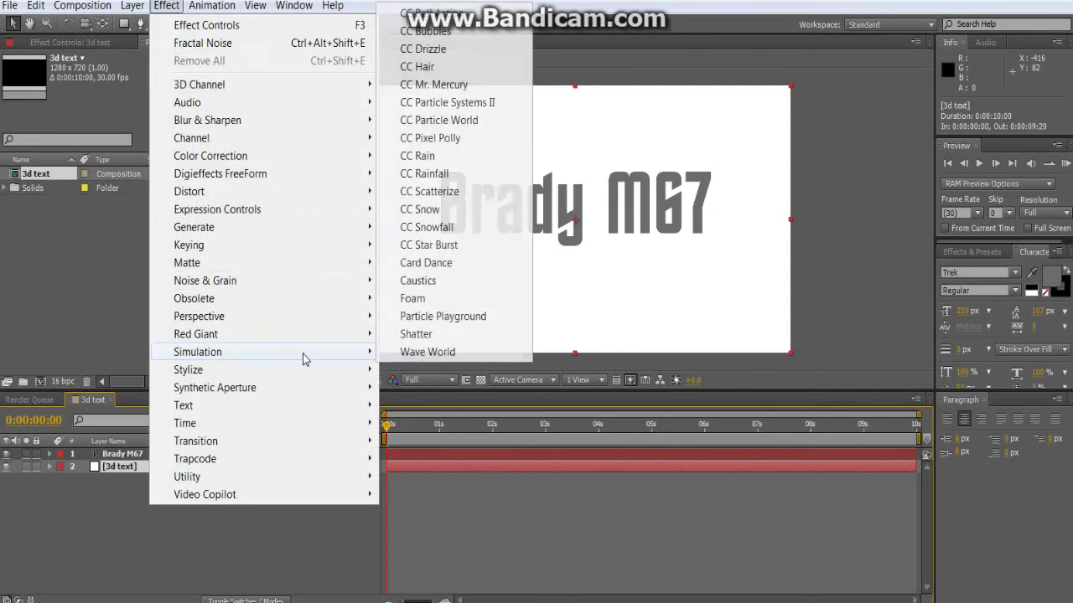
click(417, 333)
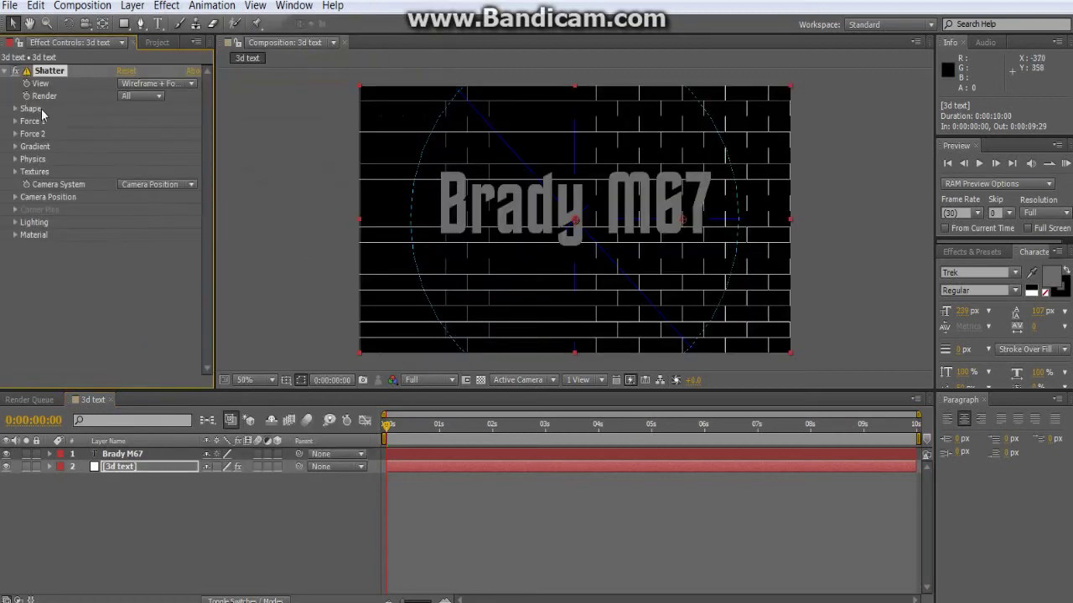
click(191, 87)
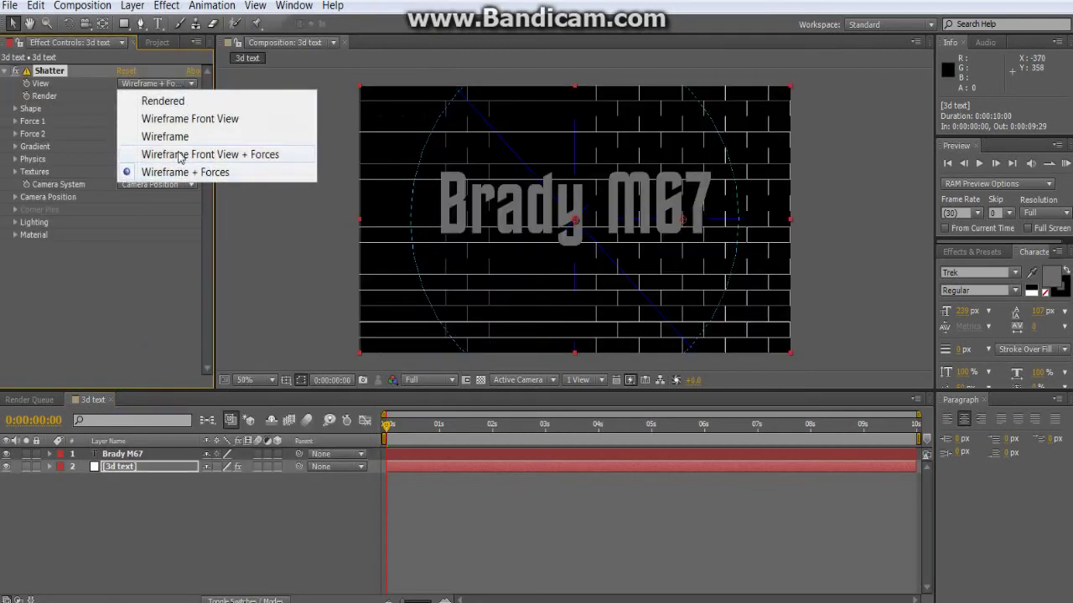
click(181, 100)
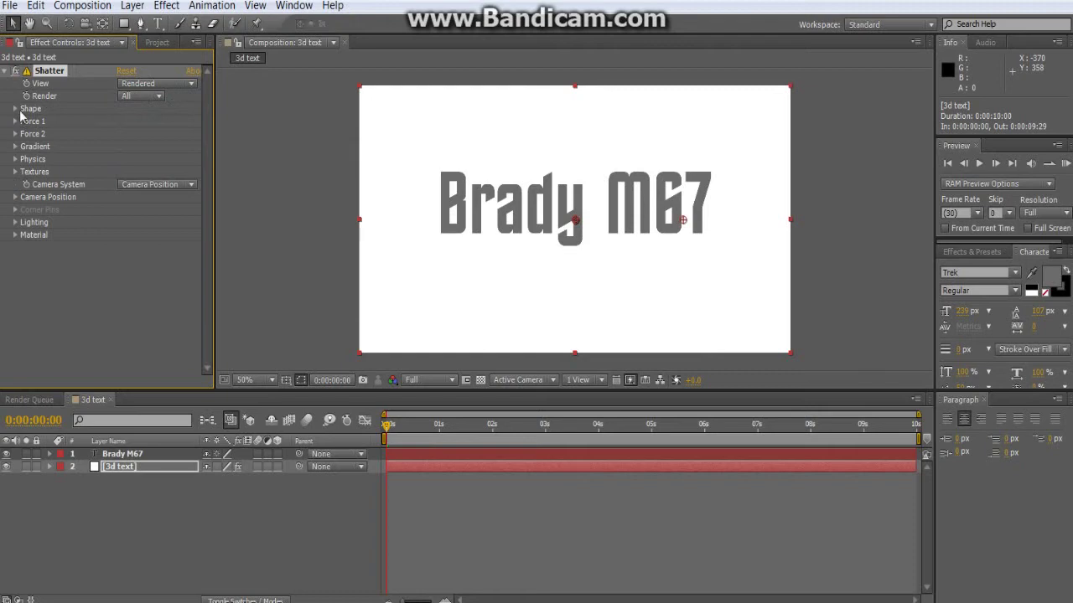
Set the Shatter pattern to Custom with the Brady M67 layer as the shatter map.
click(16, 110)
click(153, 123)
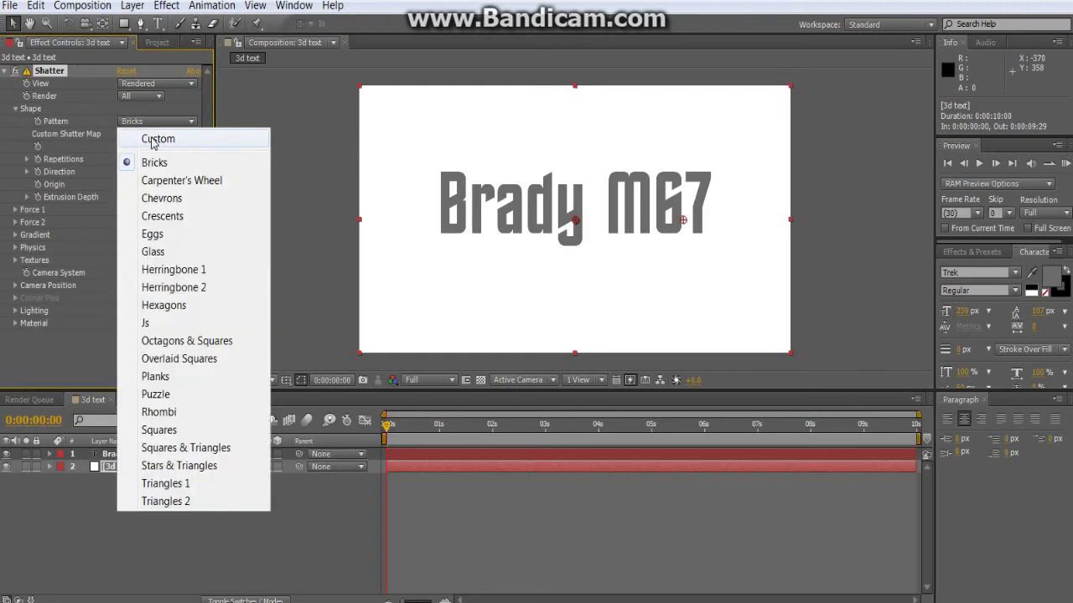
click(162, 140)
click(168, 134)
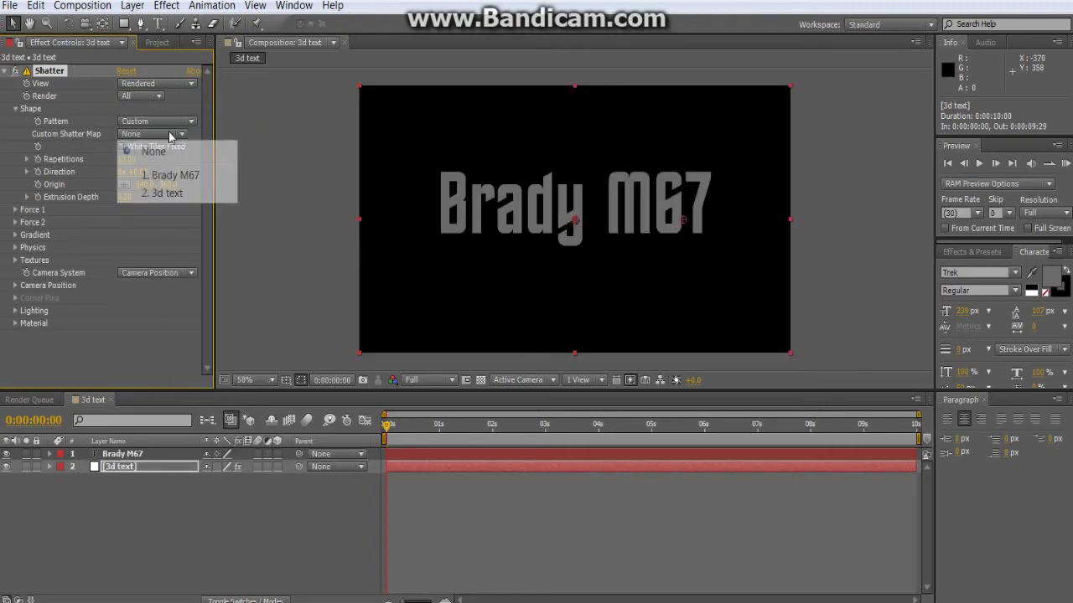
click(180, 175)
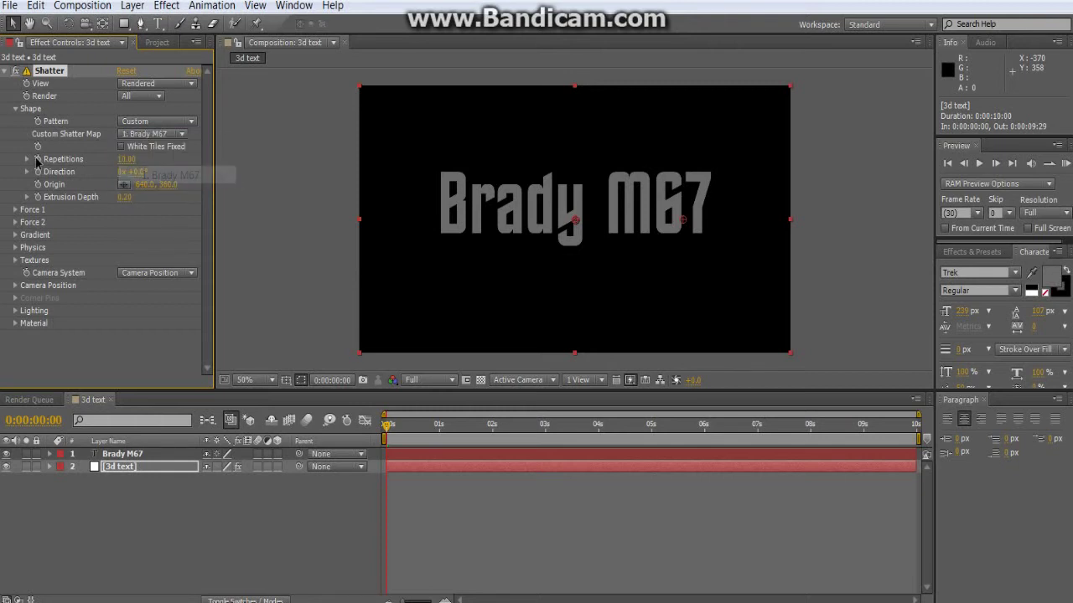
Set Shatter's Extrusion Depth to 0.75.
click(15, 109)
click(15, 110)
click(125, 197)
text(.75)
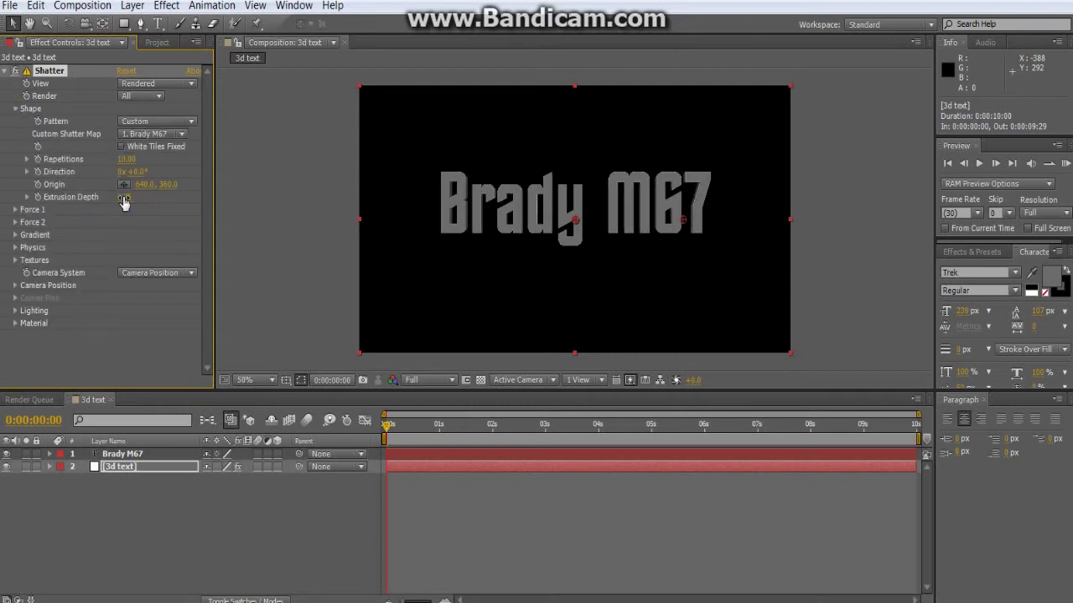
key(Return)
click(15, 109)
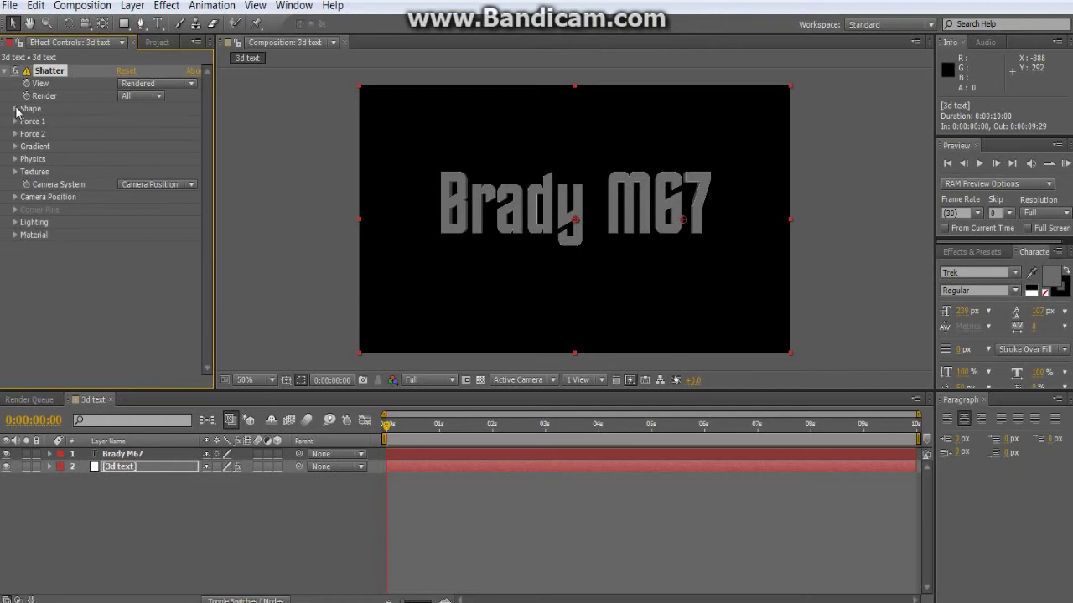
Set both Force 1 and Force 2 Strength in Shatter to 0.
click(15, 122)
click(124, 171)
text(0)
key(Return)
click(15, 122)
click(15, 134)
click(124, 184)
text(0)
key(Return)
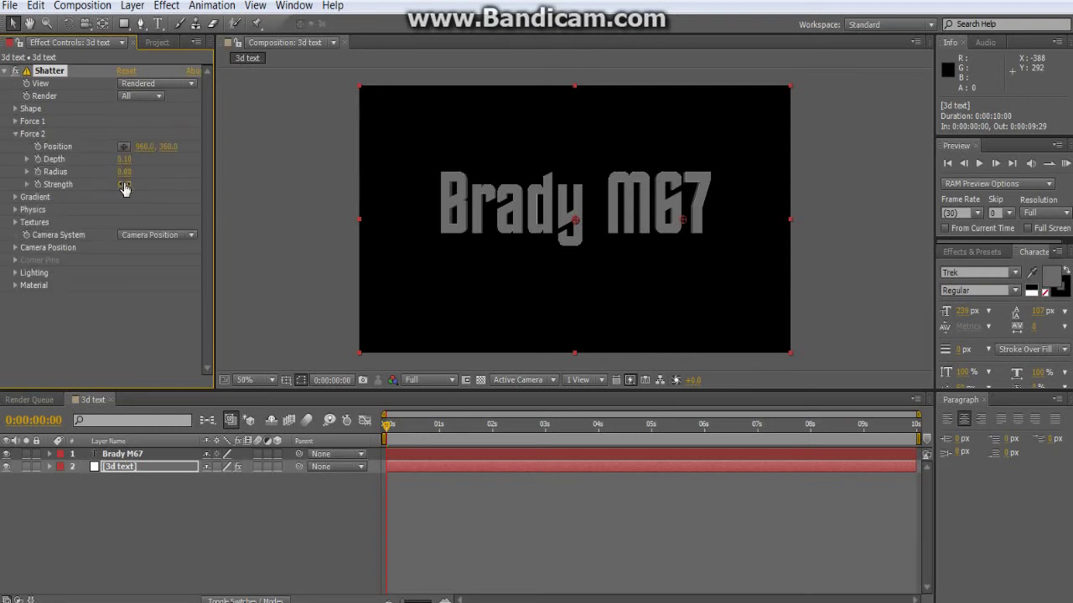
click(15, 134)
Set Shatter's Physics Gravity to 0.
click(15, 159)
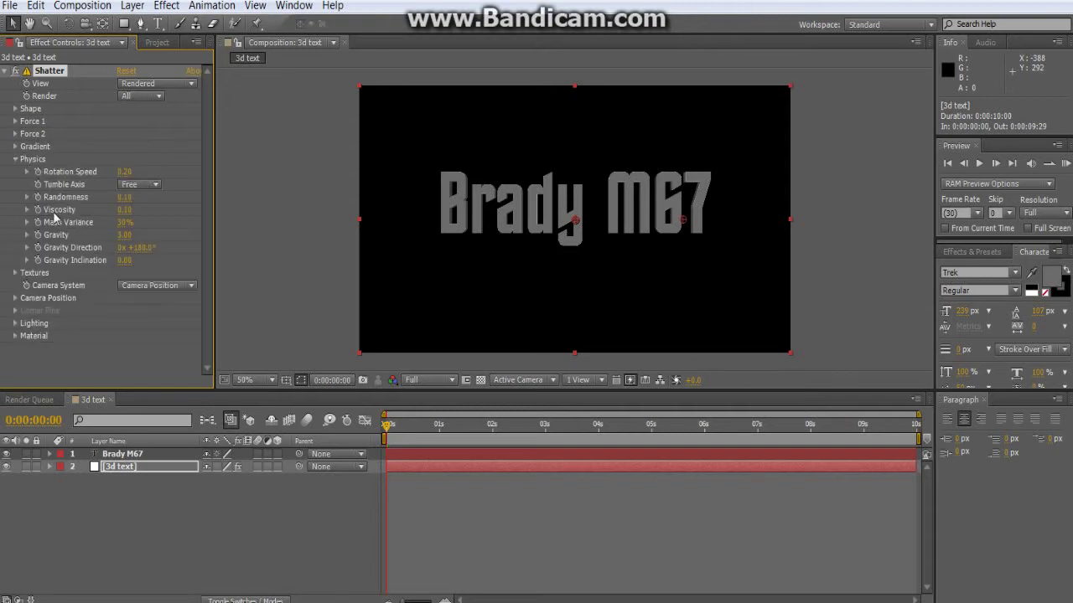
click(126, 234)
text(0)
key(Return)
click(14, 159)
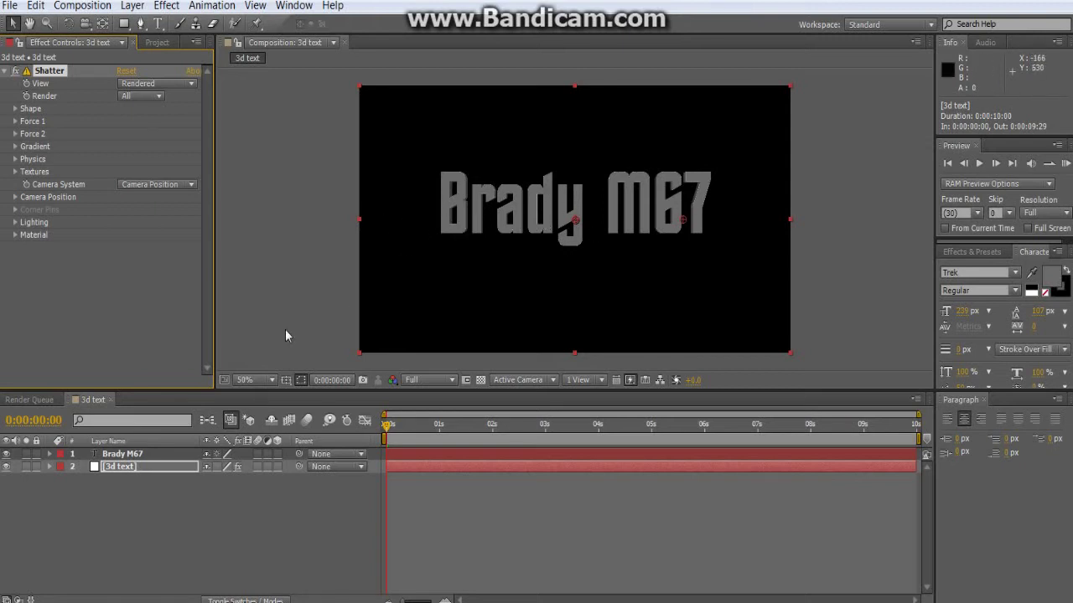
Compare the result with the grey Brady M67 layer shown and hidden, leaving it hidden.
click(6, 454)
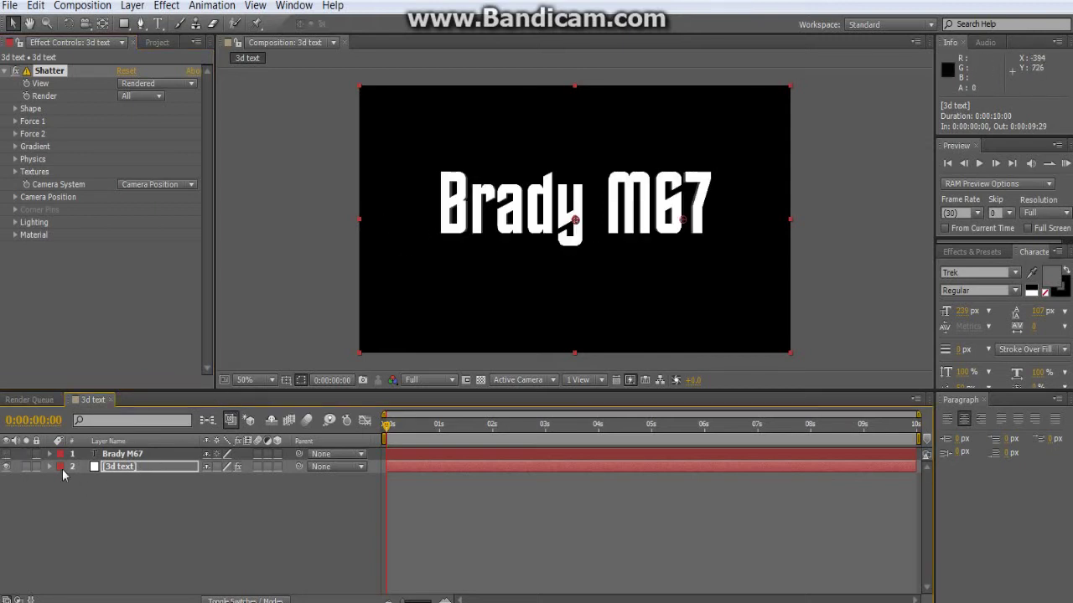
click(6, 454)
click(6, 455)
click(6, 454)
click(6, 454)
click(6, 454)
click(6, 454)
click(5, 455)
click(6, 454)
Rotate the Shatter camera to about -45° Y Rotation so the extruded text sides show.
click(14, 197)
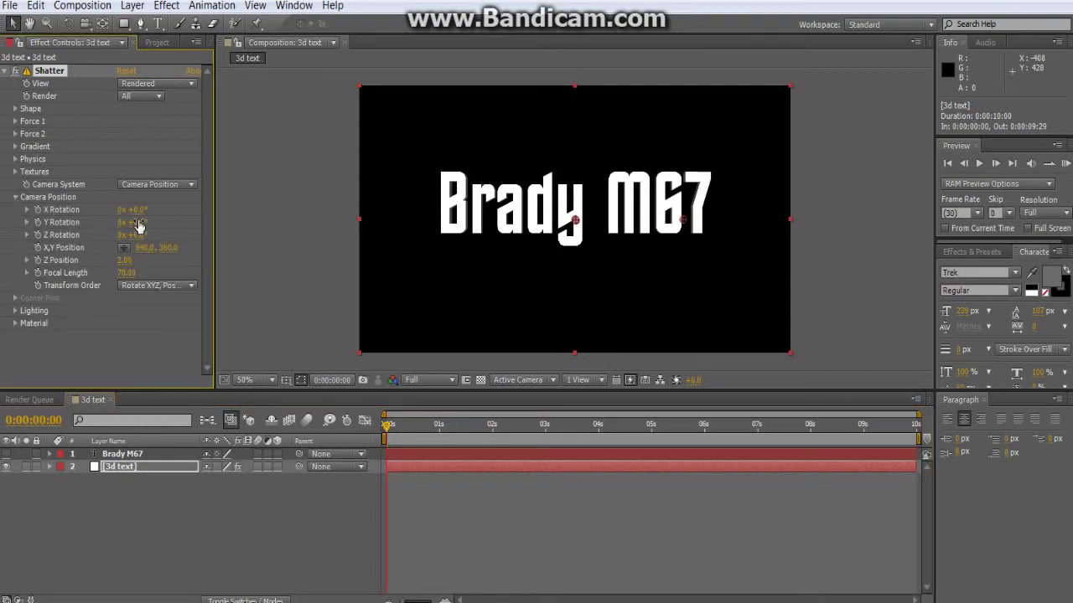
drag(143, 222, 339, 265)
key(ctrl+z)
key(ctrl+z)
key(ctrl+z)
key(ctrl+z)
key(ctrl+z)
key(ctrl+z)
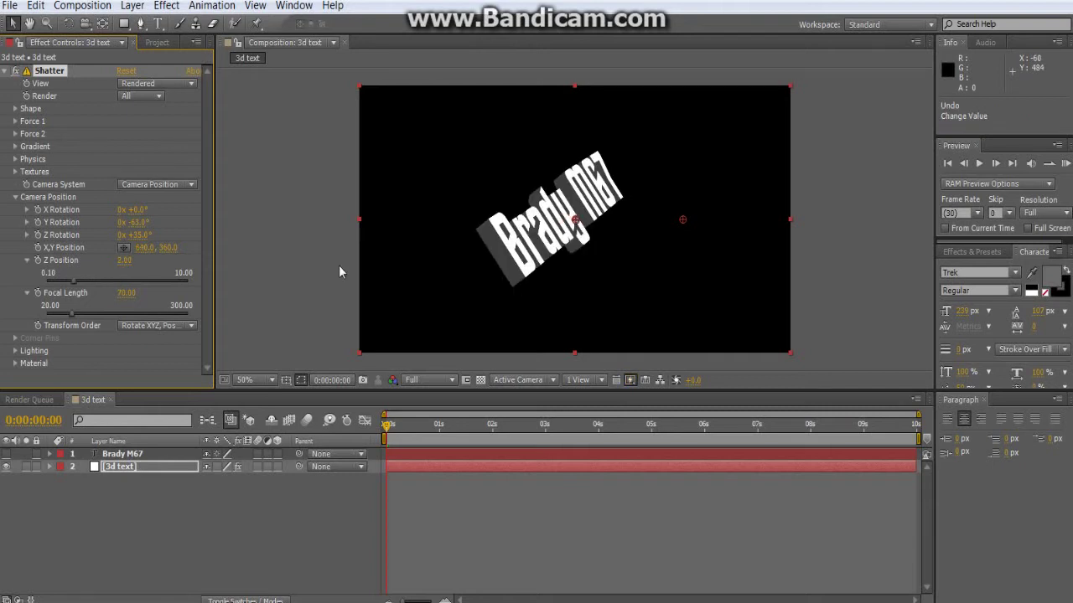
key(ctrl+z)
key(ctrl+z)
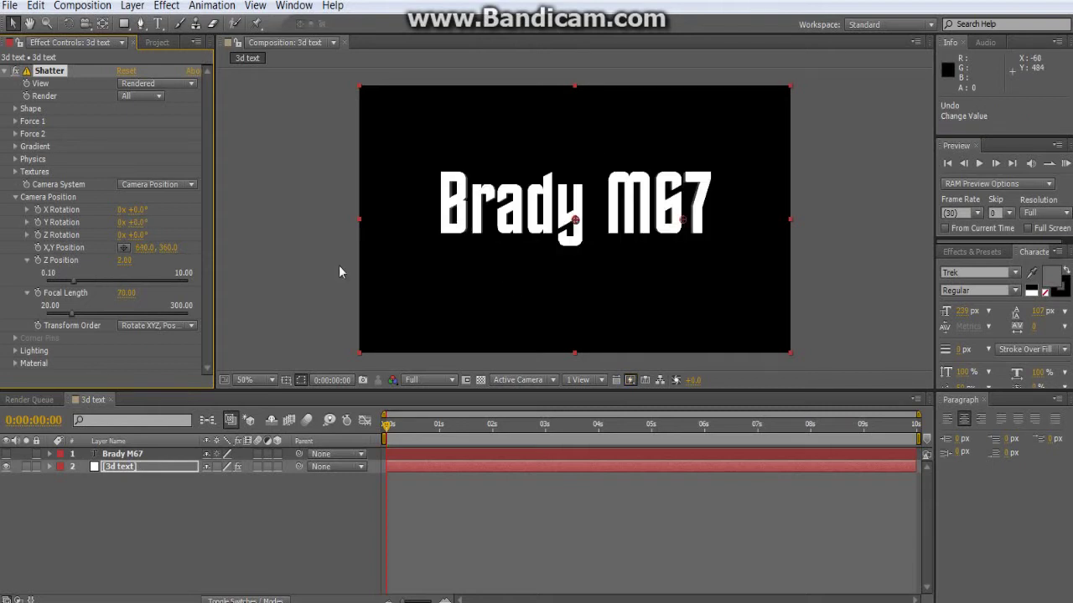
mouse_move(134, 222)
mouse_down()
mouse_move(119, 224)
mouse_move(120, 236)
mouse_up()
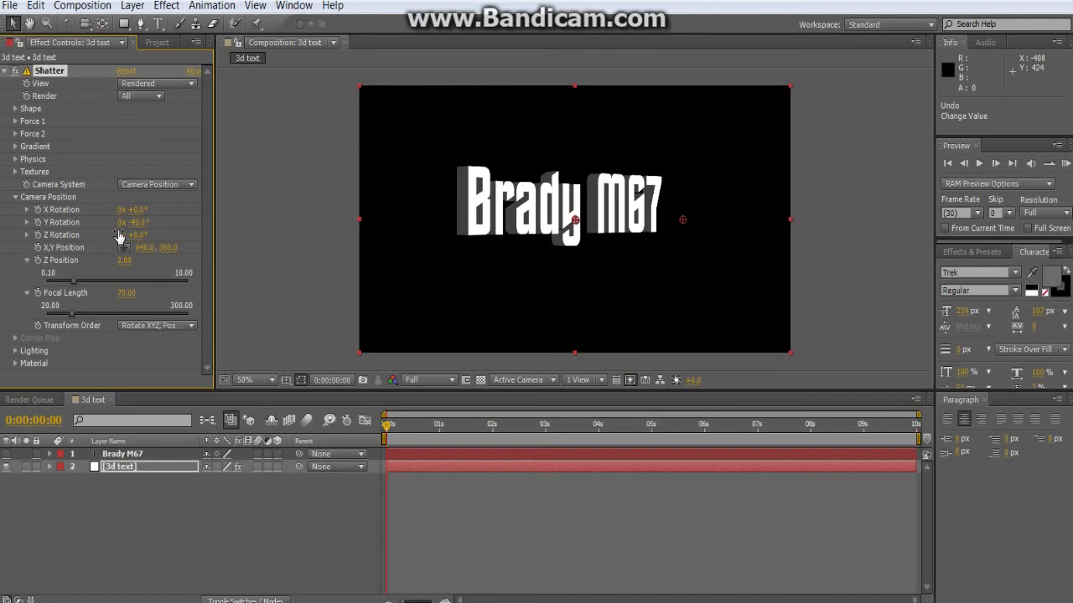
click(155, 517)
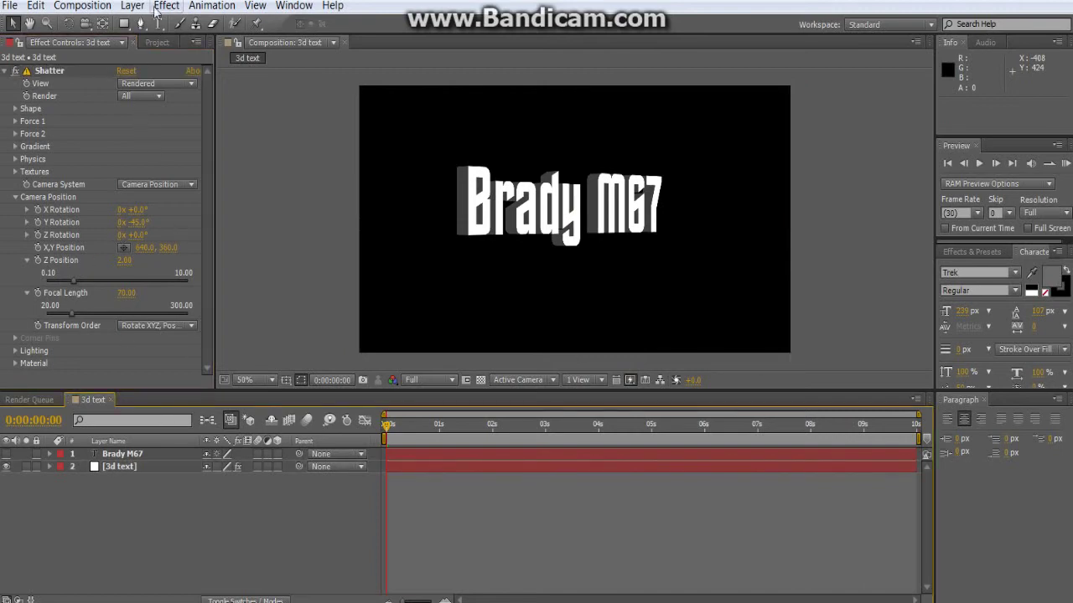
Create a new composition named 'side texture'.
click(82, 6)
click(114, 26)
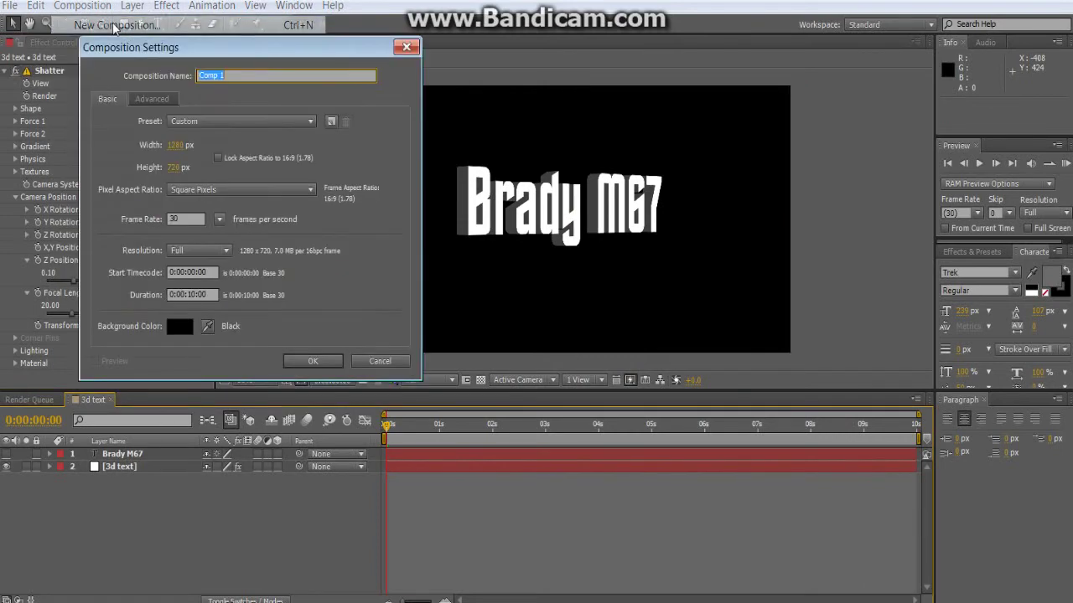
text(side texture)
key(Return)
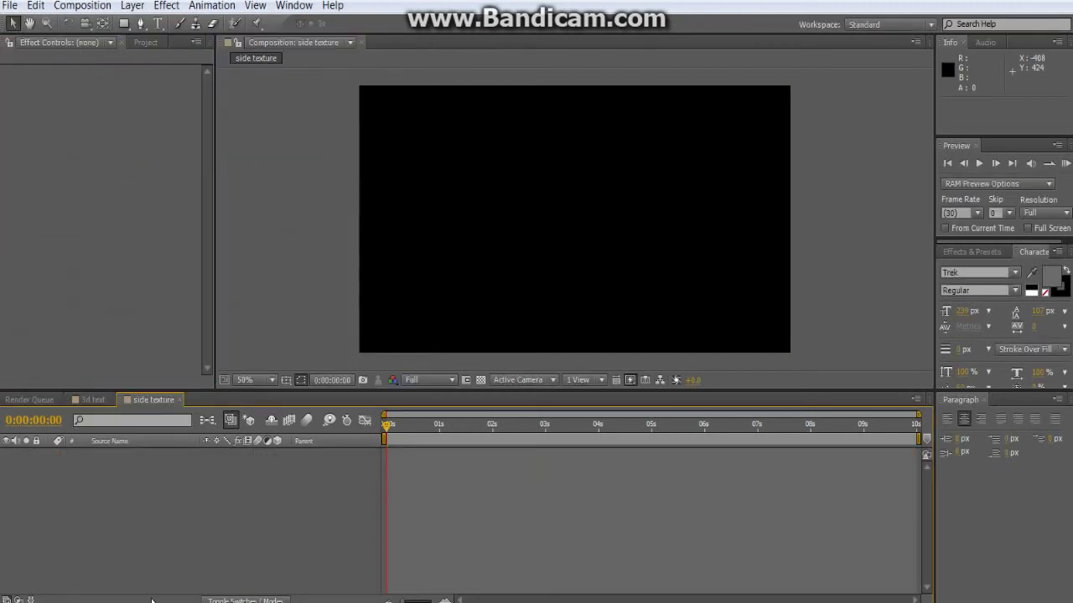
Add a full-frame white solid named 'fractal noise' to the side texture composition.
click(132, 6)
mouse_move(335, 25)
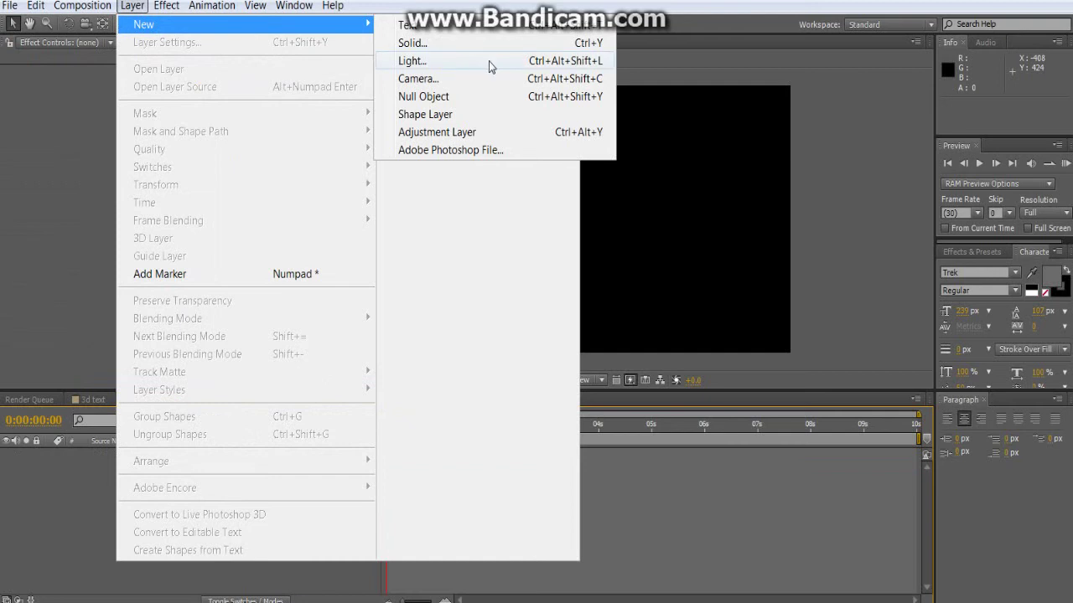
click(472, 43)
text(fractal noise)
key(Return)
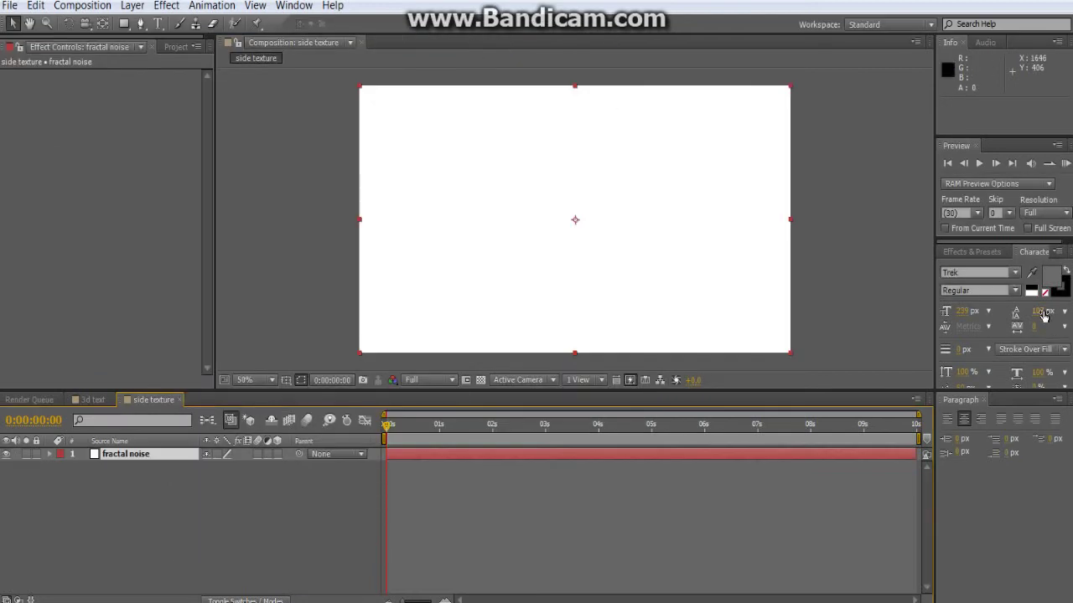
Search Effects & Presets for 'fractal noise'.
click(974, 251)
click(966, 268)
text(fractal noise)
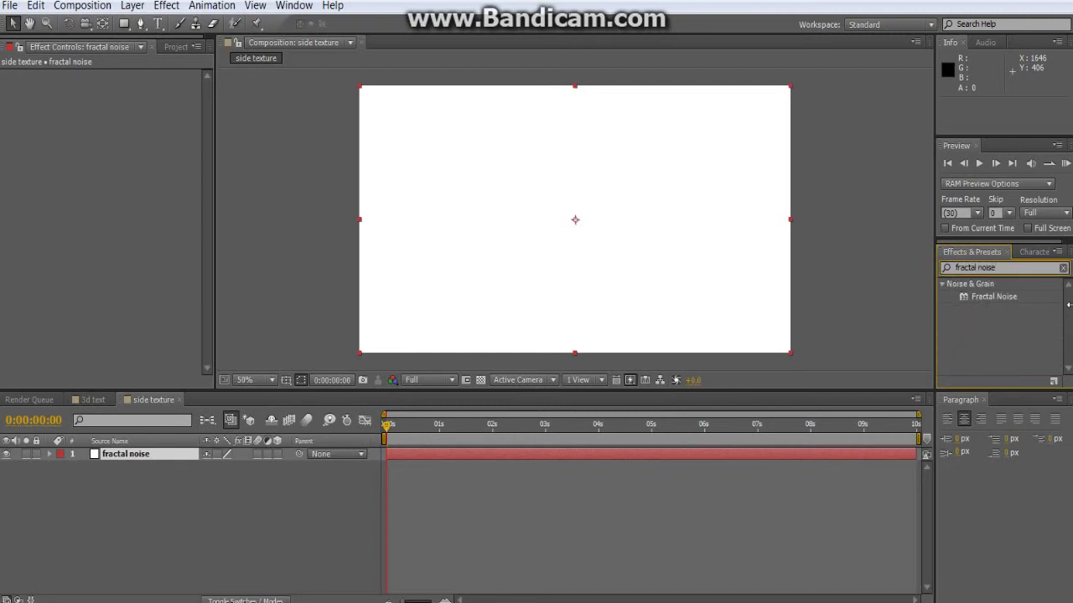
Apply Fractal Noise to the solid with Contrast 300, adjusted Brightness, and Complexity 2.
drag(997, 297, 711, 246)
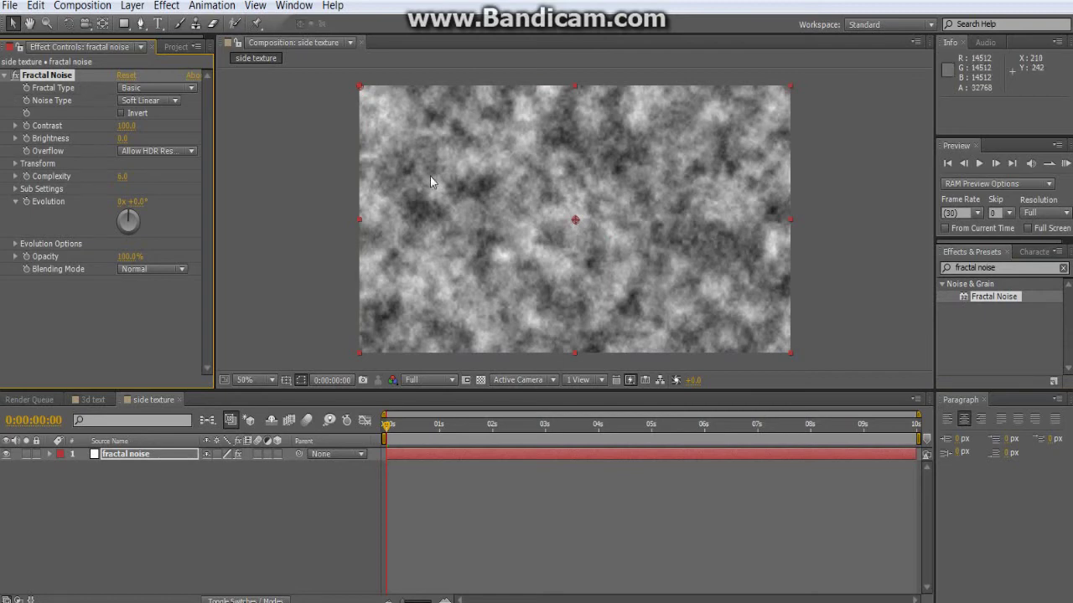
click(126, 126)
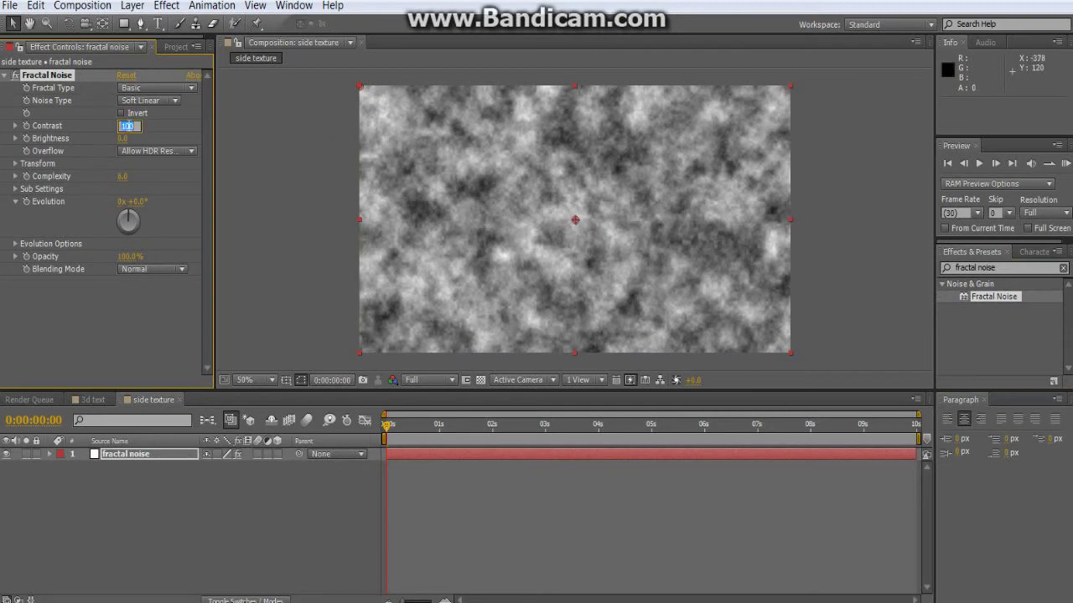
text(300)
key(Return)
click(125, 138)
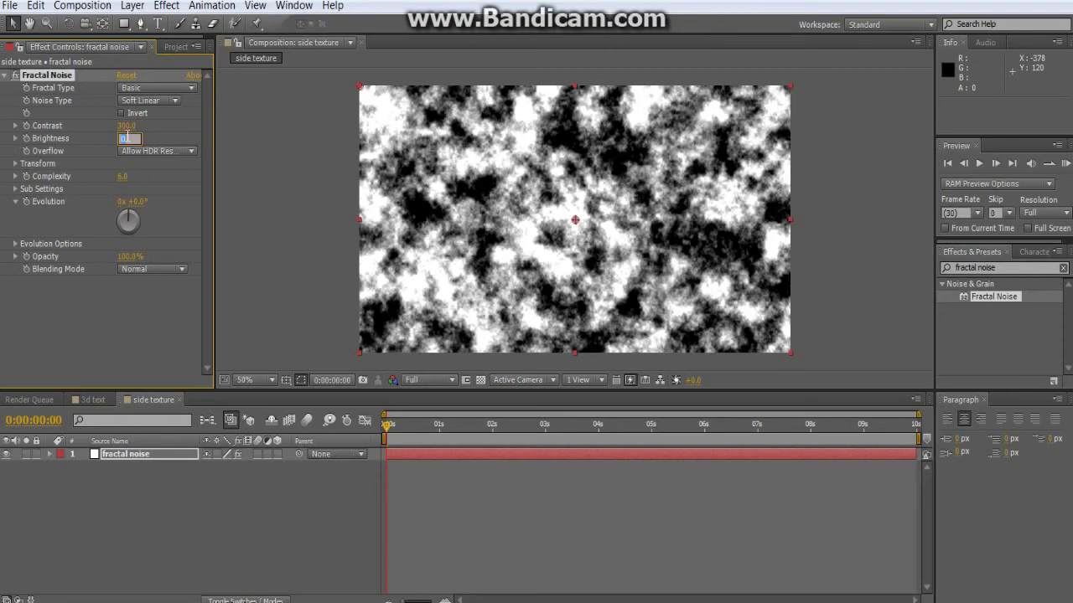
text(40)
key(Return)
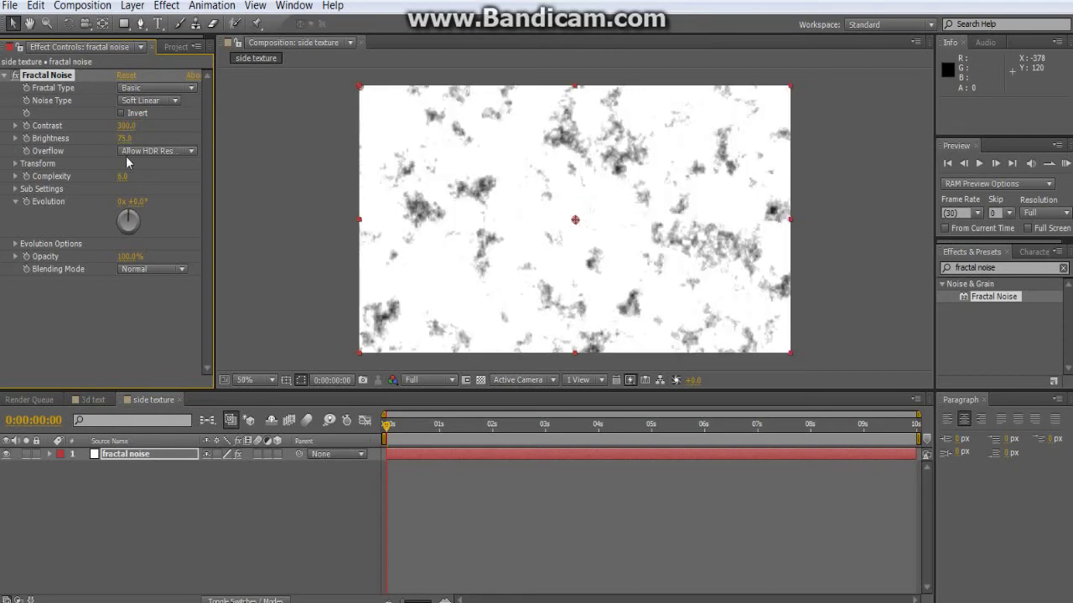
click(122, 177)
text(2)
key(Return)
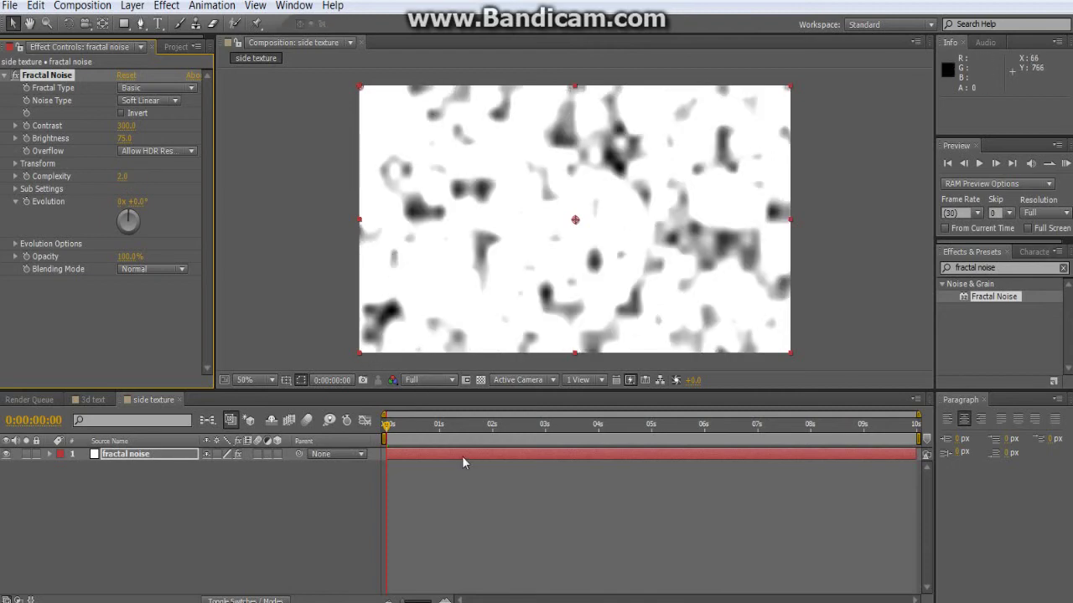
Animate Evolution to 2 revolutions at the last frame, then return to the 3d text composition.
click(26, 201)
click(1011, 165)
click(121, 202)
text(2)
key(Return)
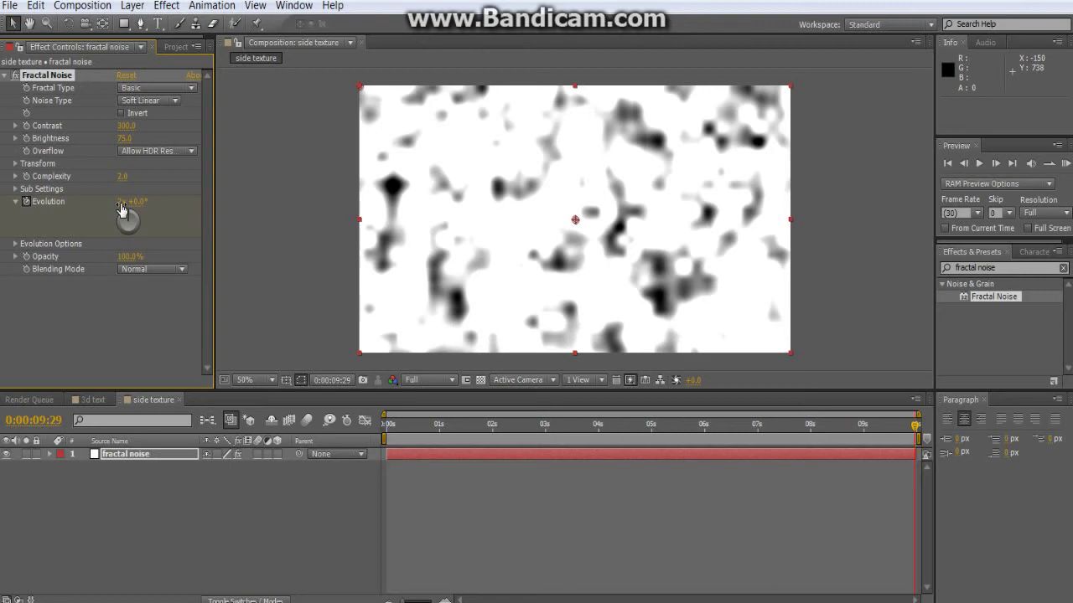
click(92, 400)
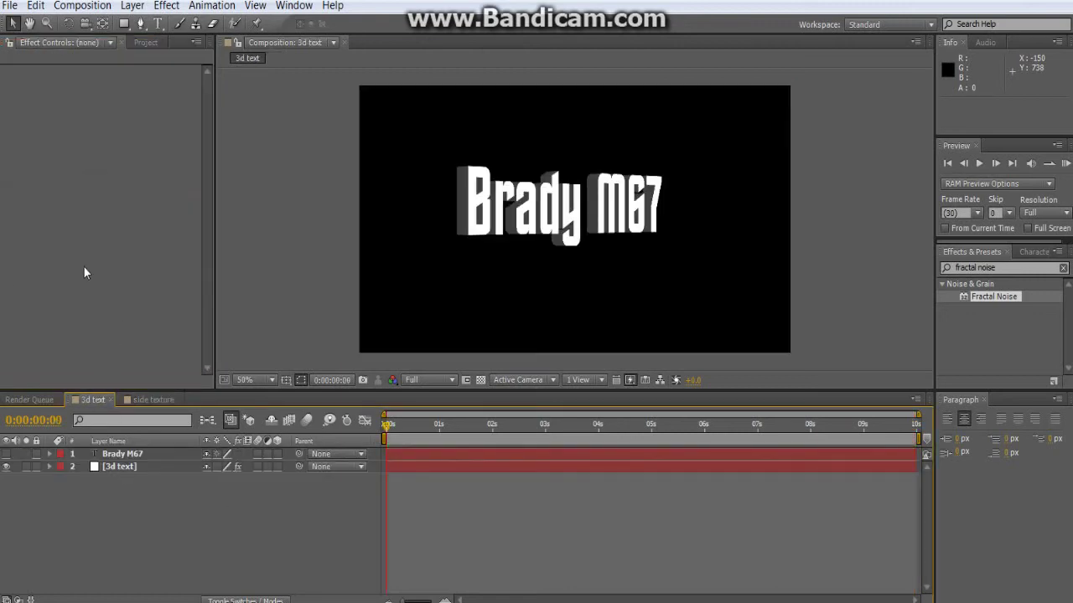
Drop the side texture comp into the 3d text timeline and choose '3. side texture' as Shatter's Side Layer.
click(145, 42)
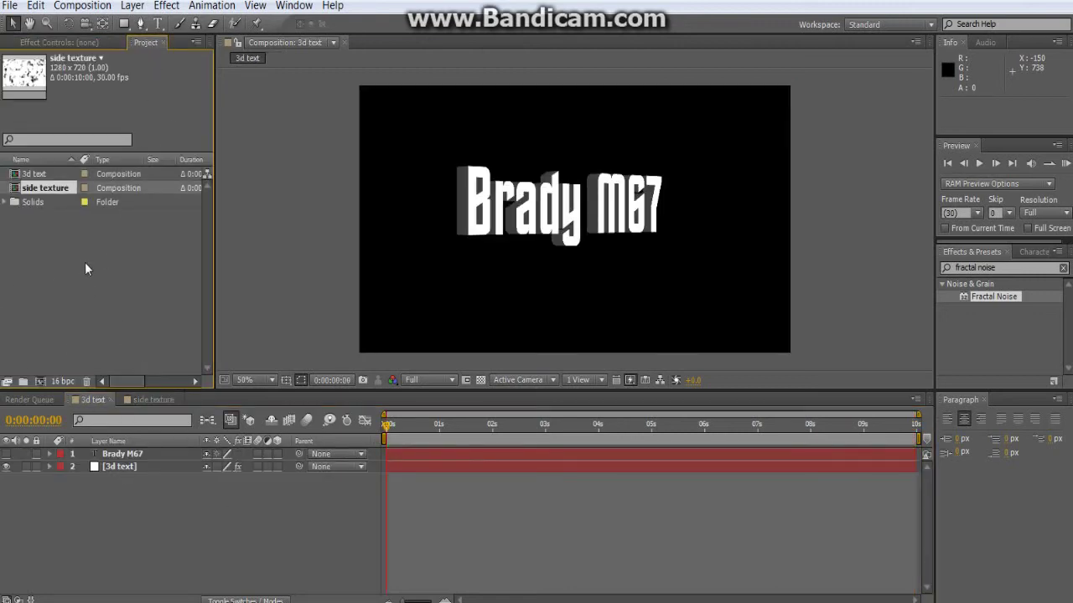
drag(40, 193, 112, 481)
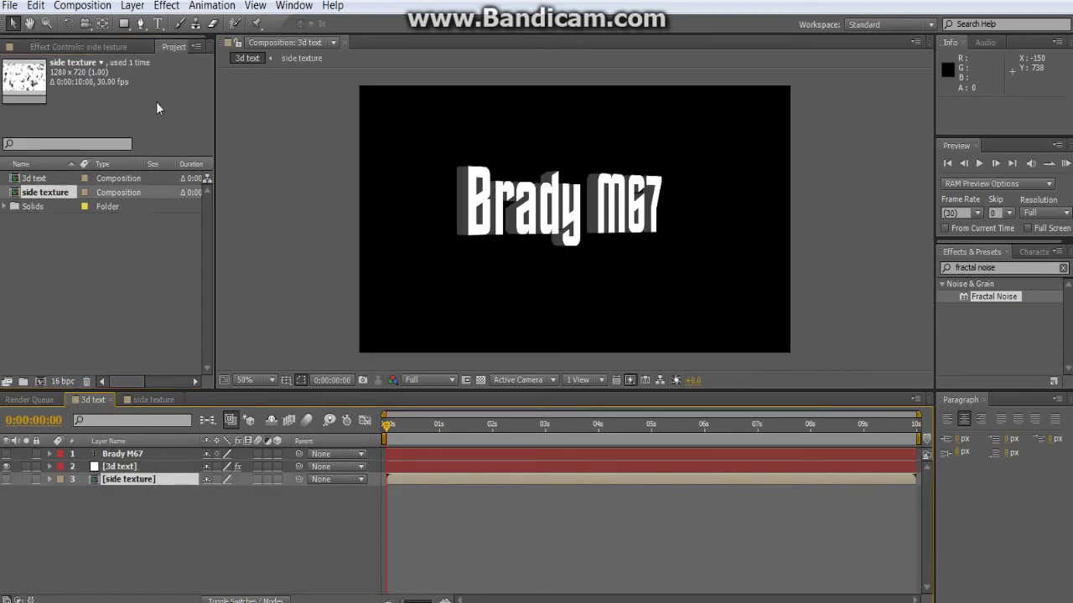
click(121, 466)
click(99, 42)
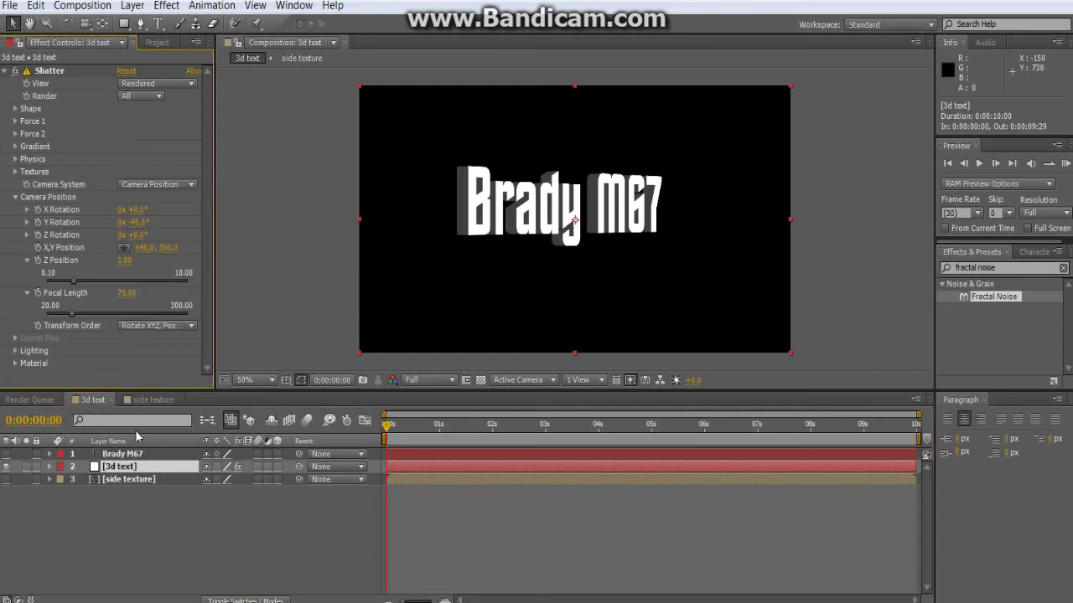
click(14, 197)
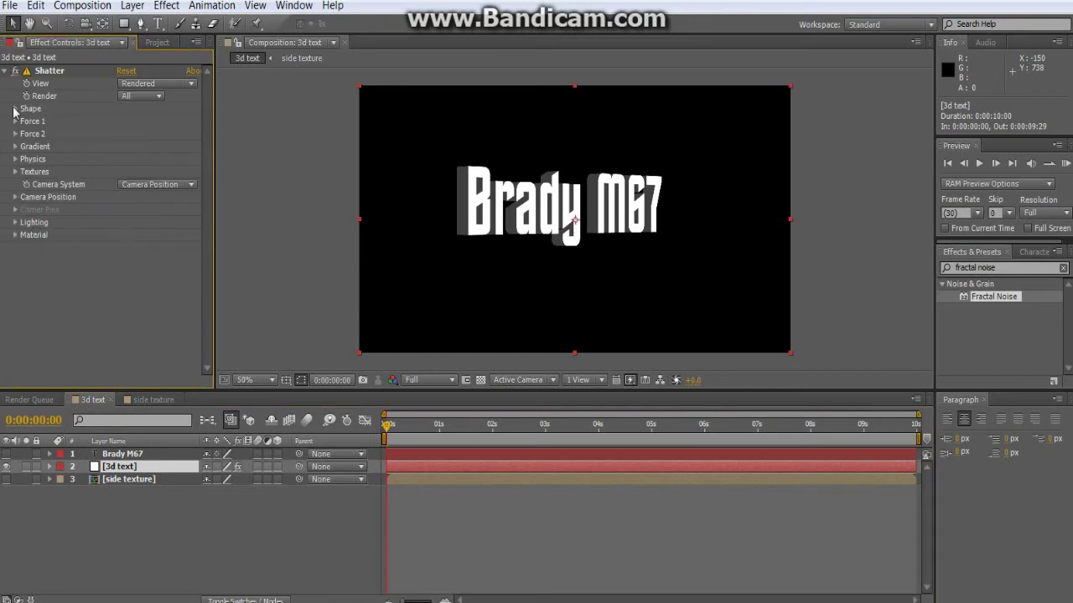
click(15, 171)
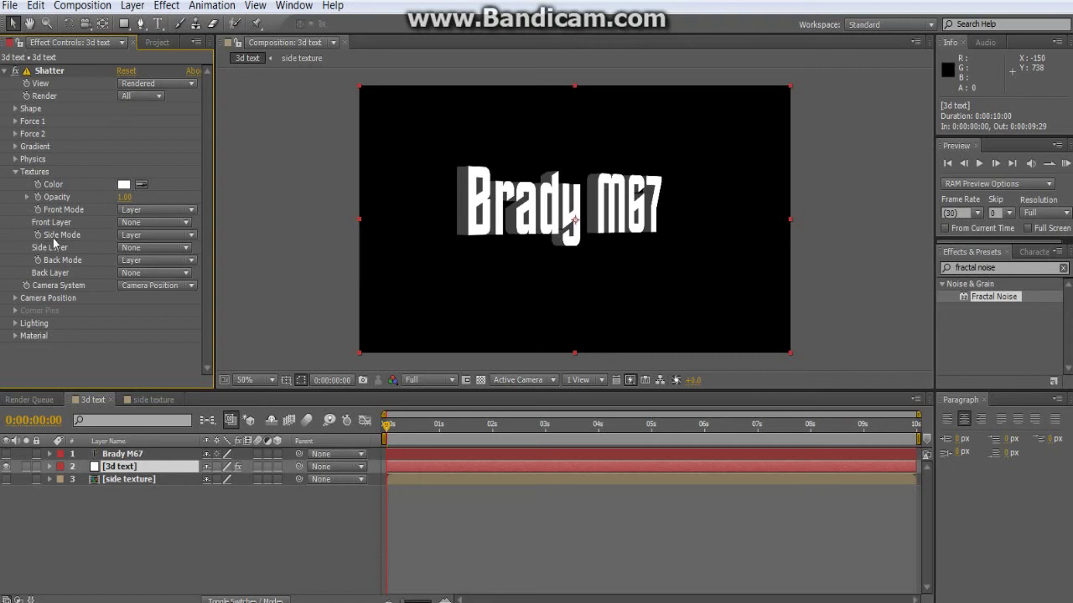
click(130, 248)
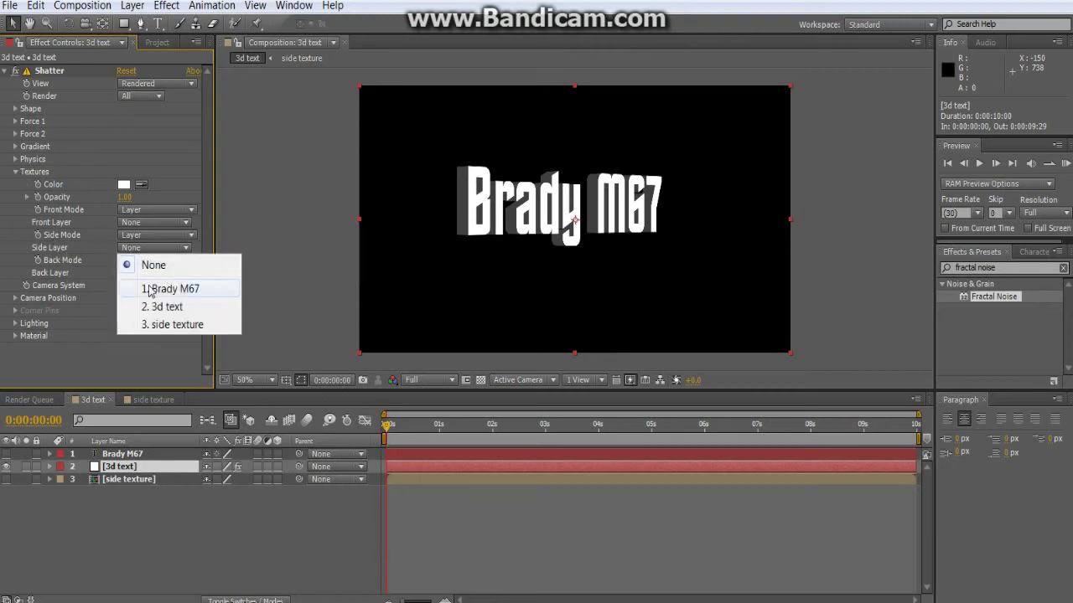
click(166, 326)
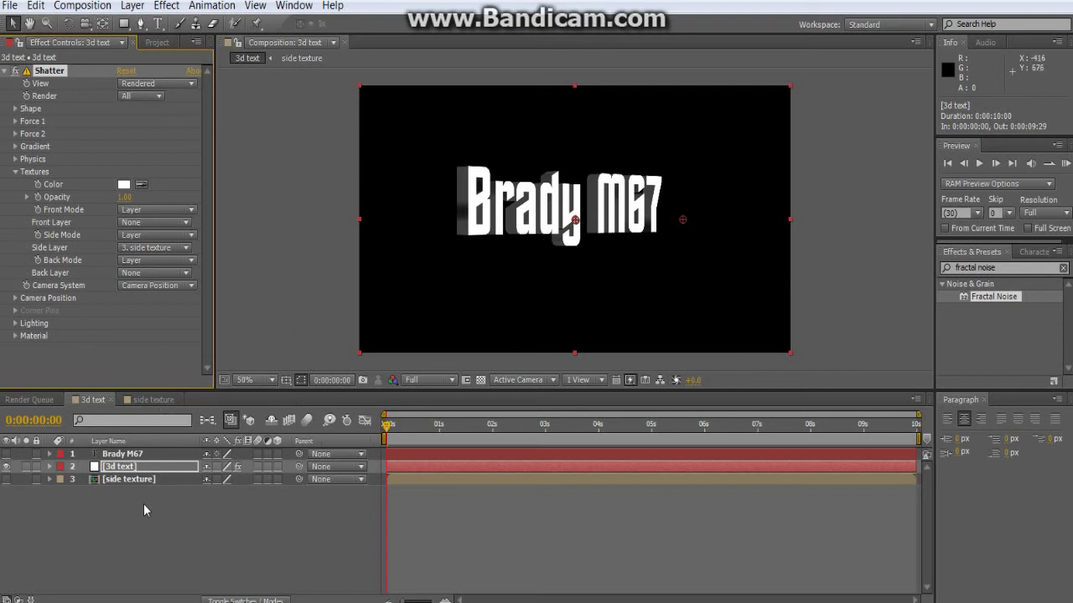
Add the 3d text composition to the Render Queue.
click(138, 480)
click(126, 467)
click(123, 454)
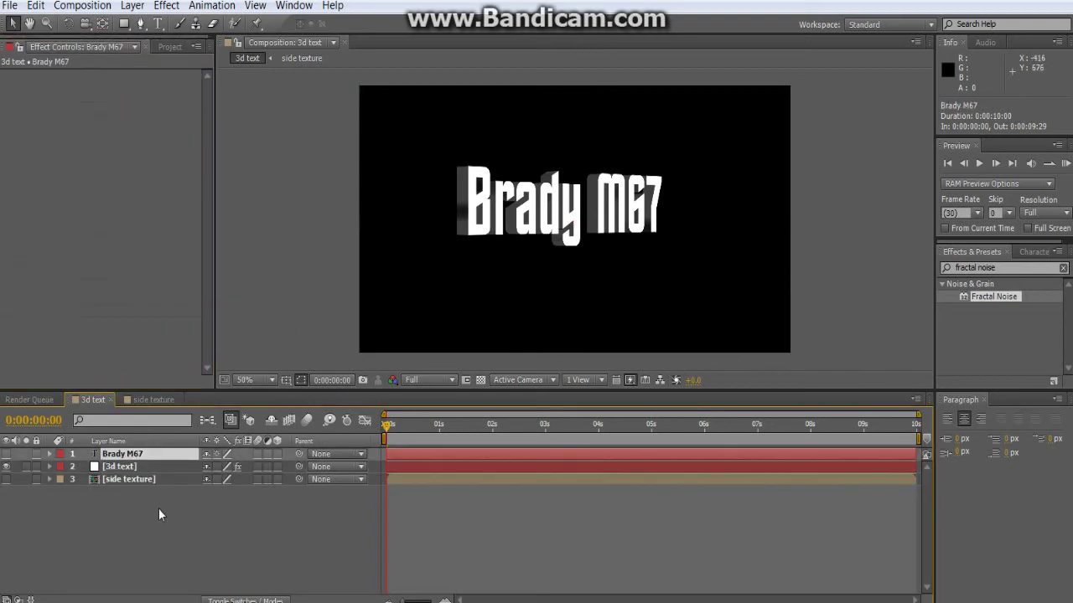
click(250, 560)
click(82, 6)
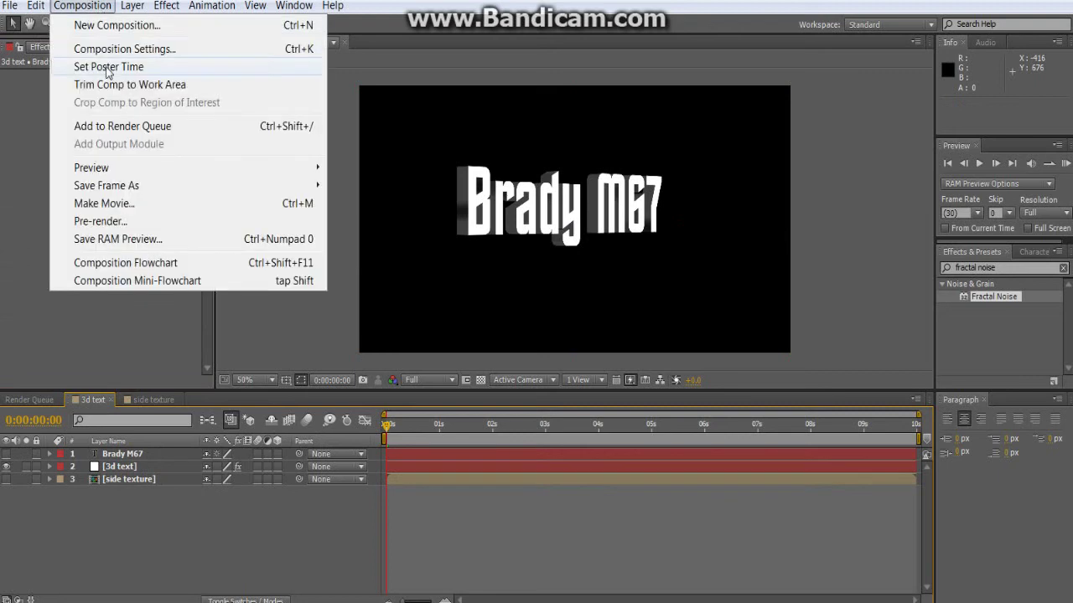
click(148, 127)
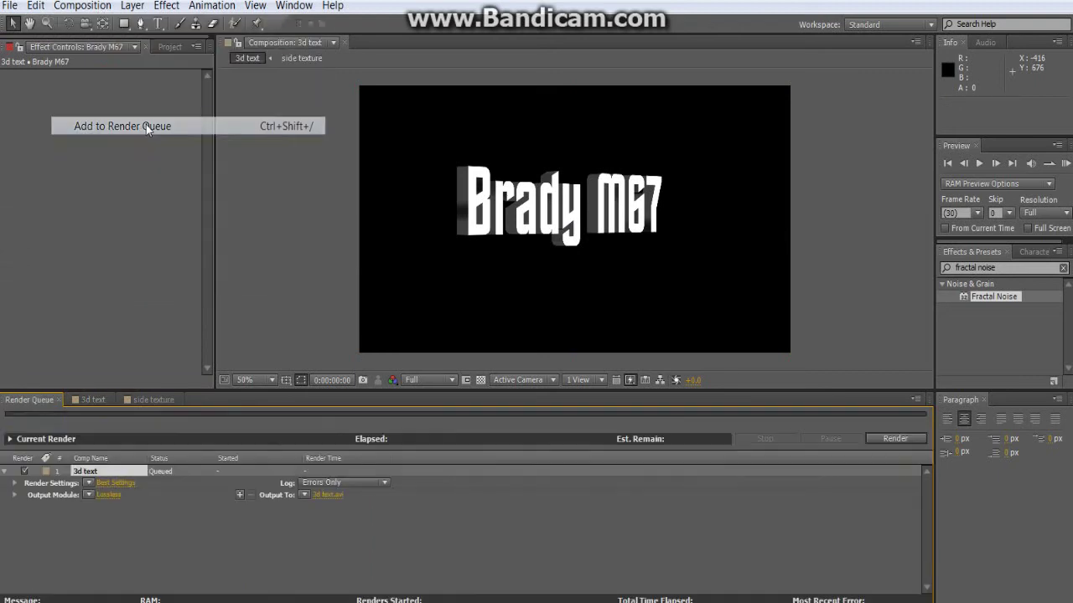
Set the output module format to H.264 with Audio Output enabled.
click(118, 494)
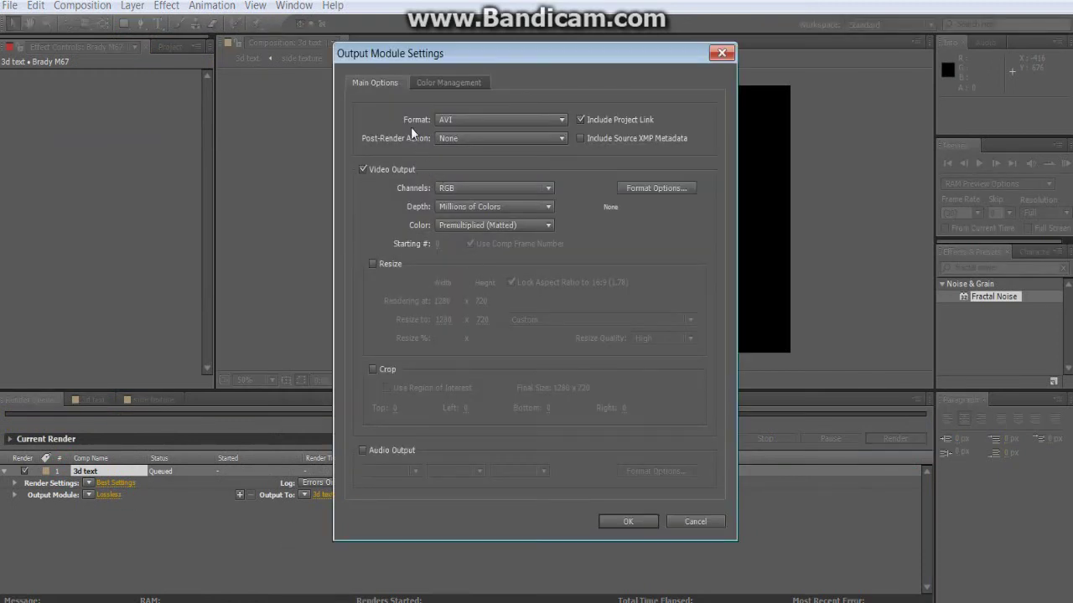
click(453, 119)
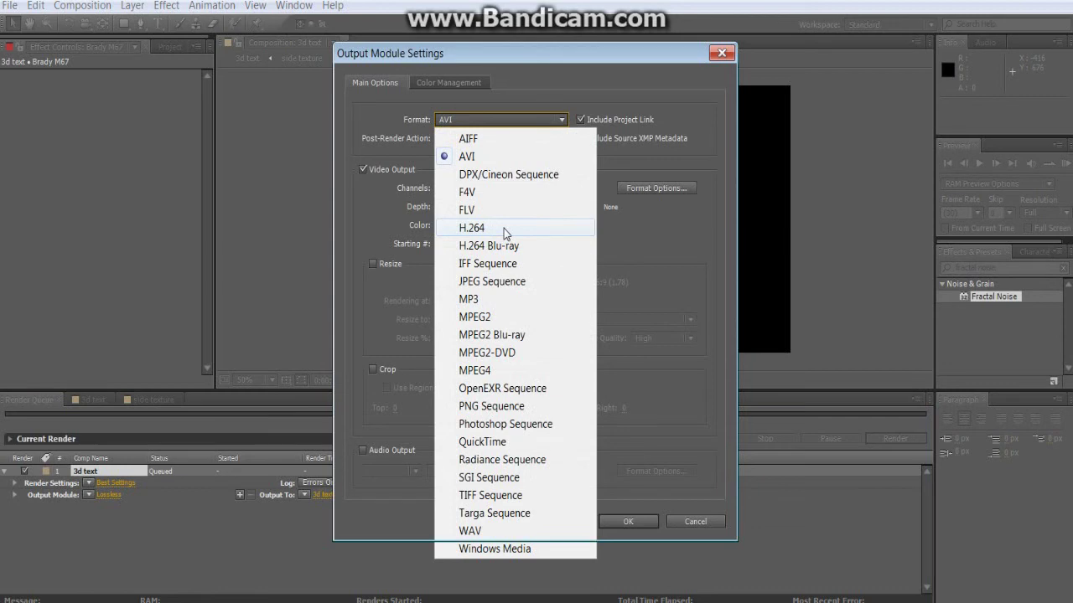
click(472, 228)
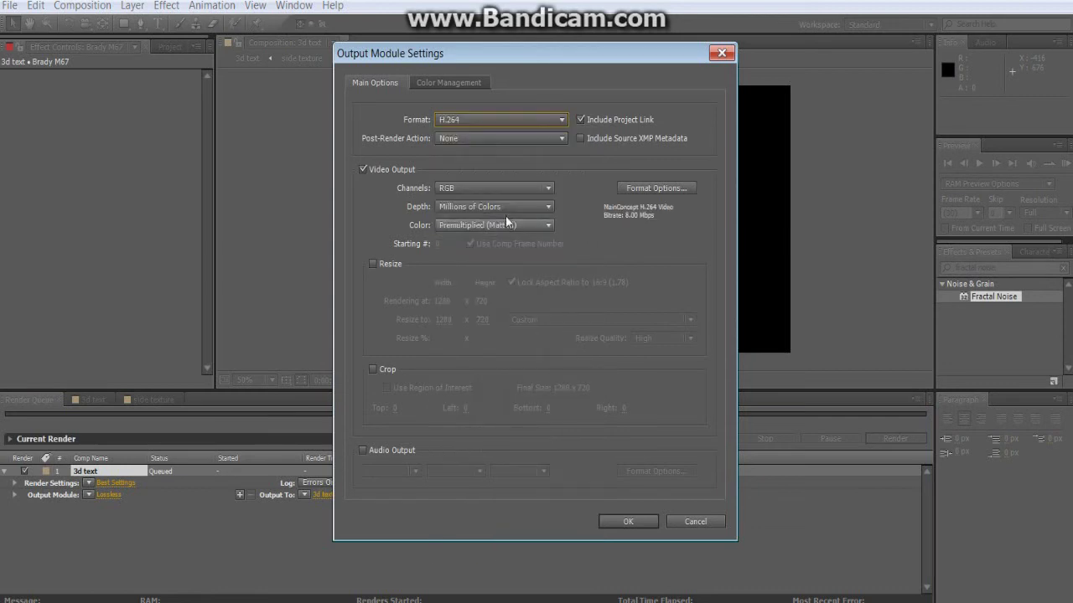
click(362, 451)
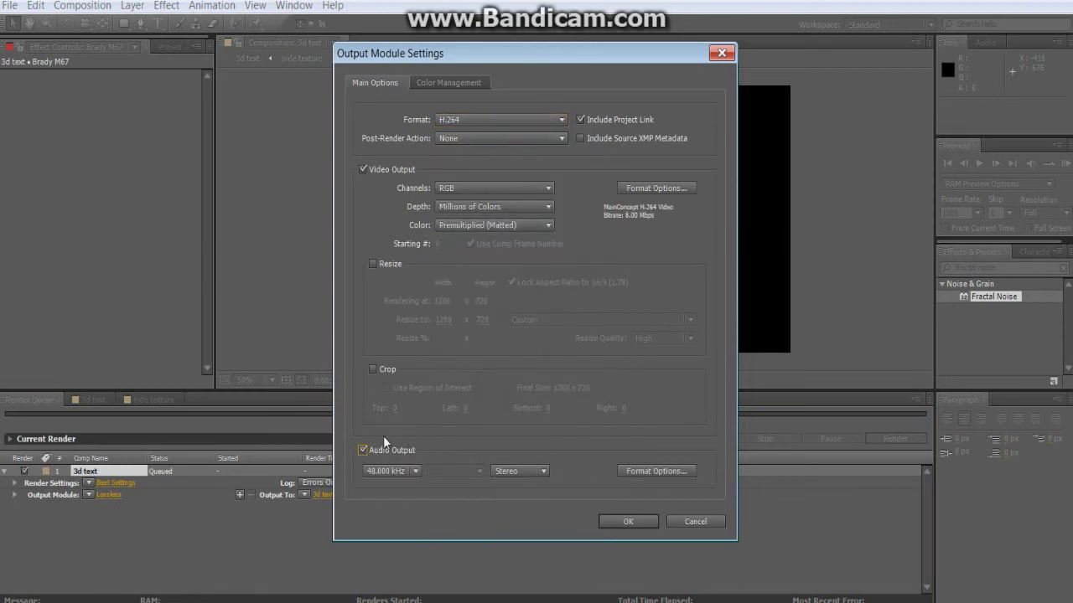
click(628, 520)
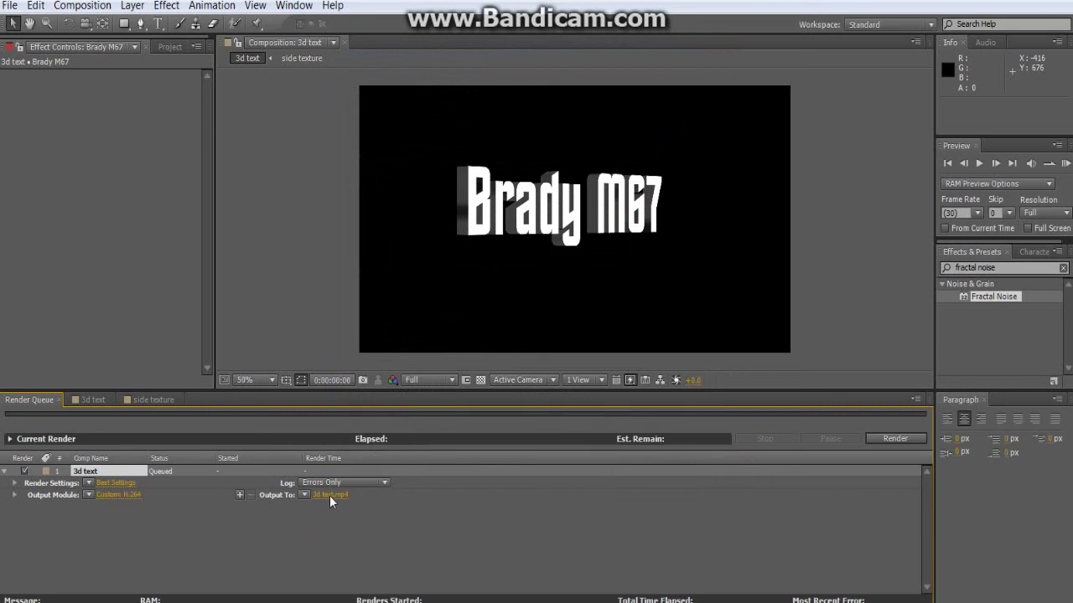
Keep the default output file name 3d text.mp4 for the render.
click(325, 495)
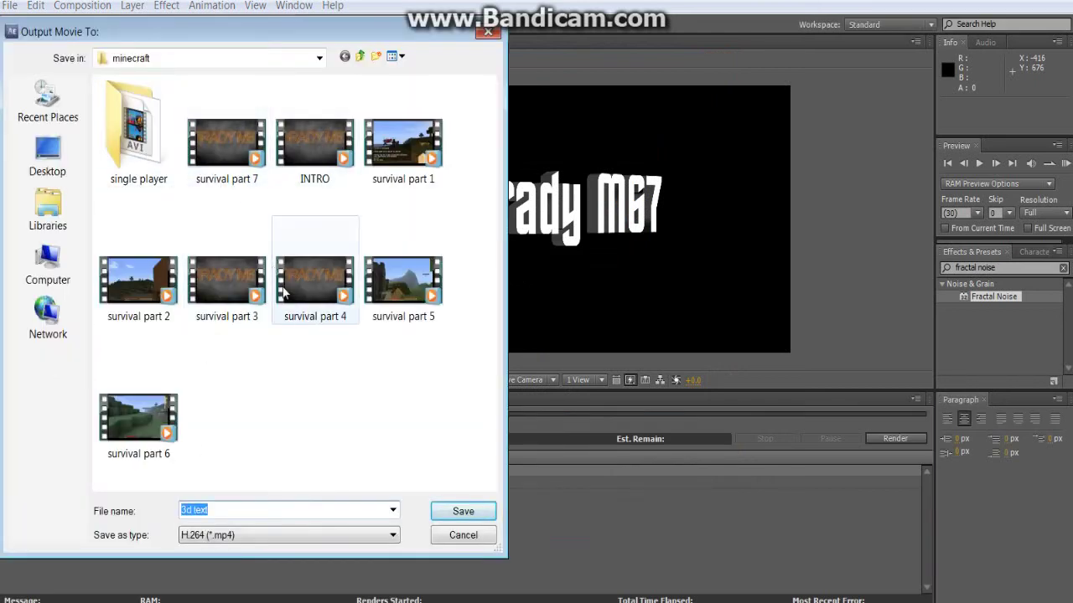
click(476, 534)
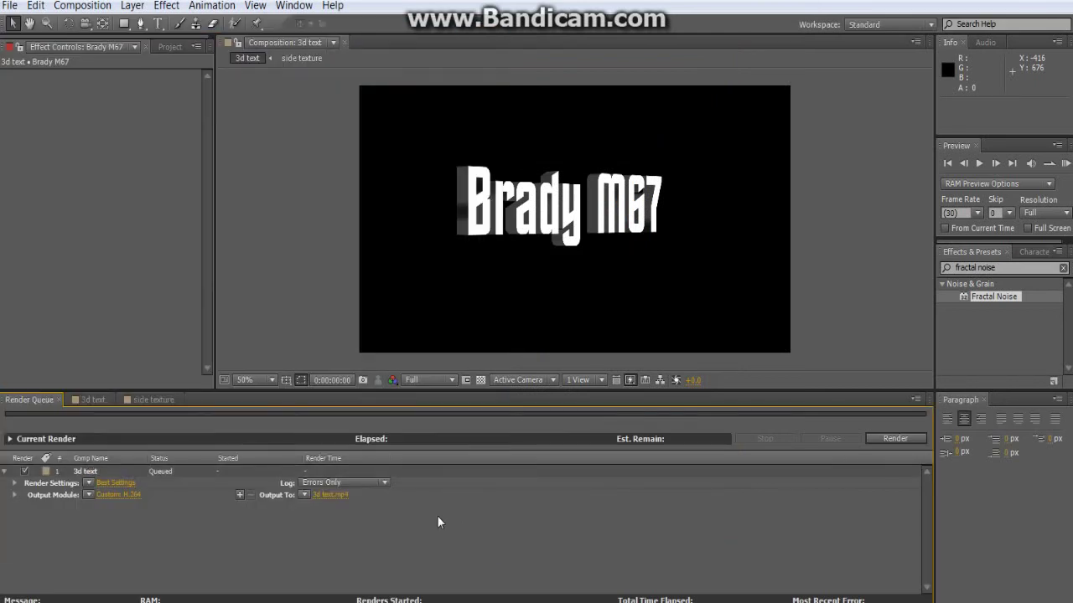
click(36, 6)
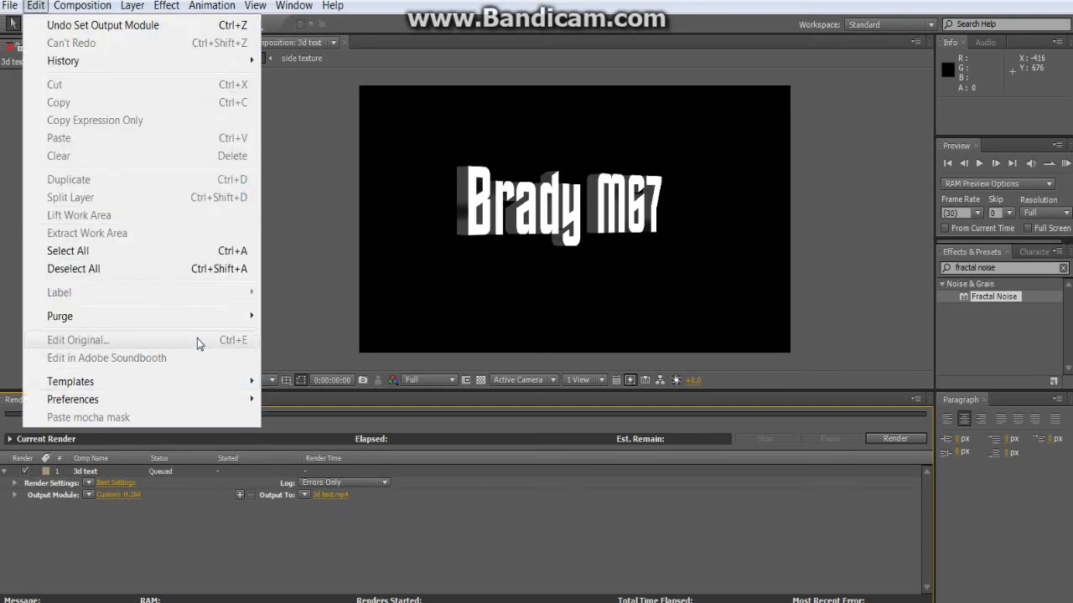
mouse_move(186, 402)
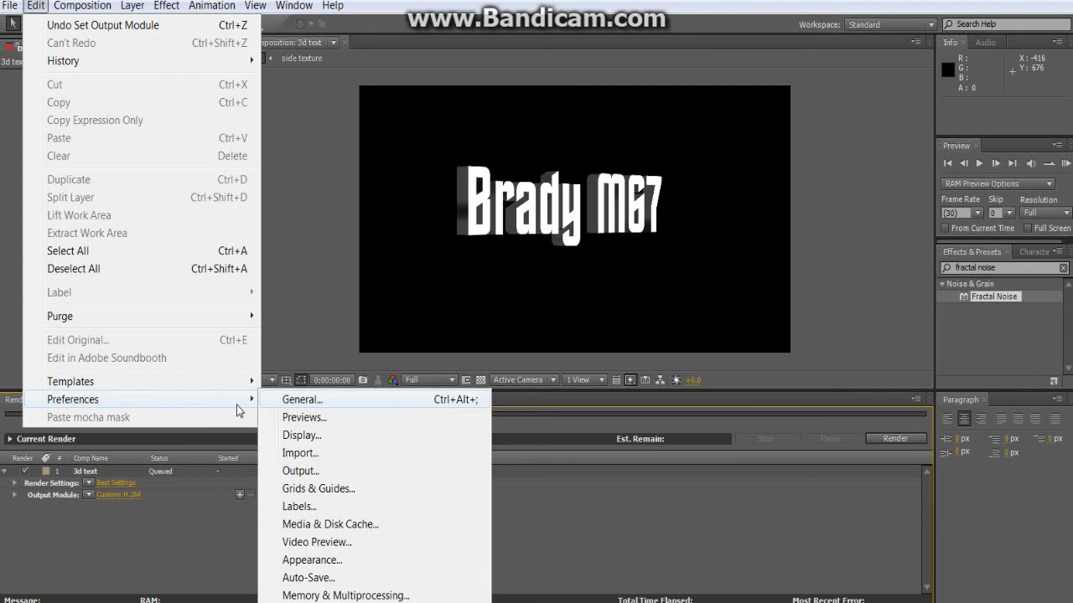
click(293, 400)
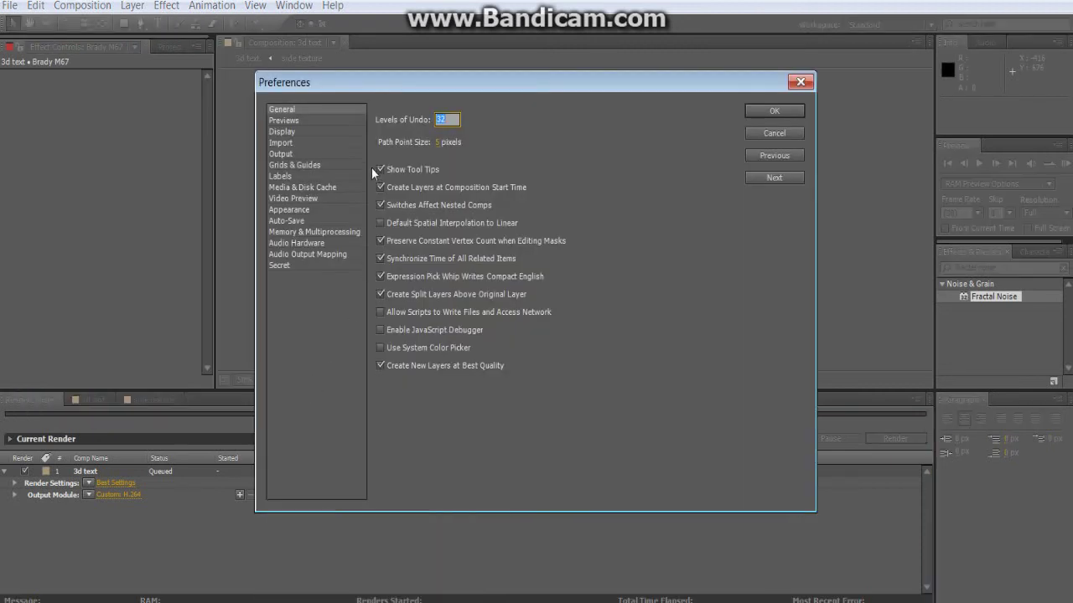
click(285, 265)
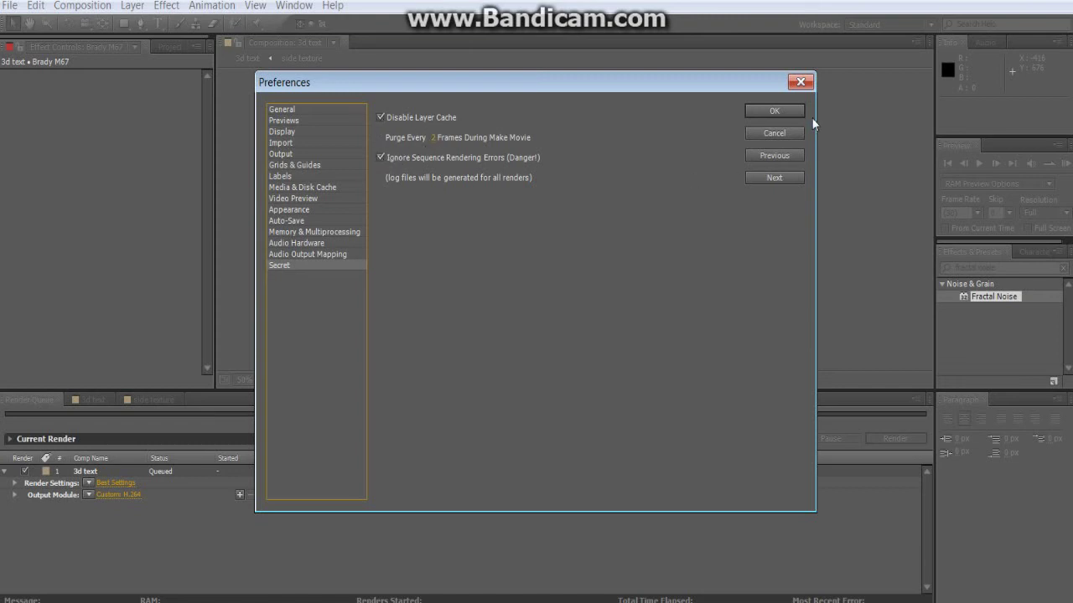
click(774, 110)
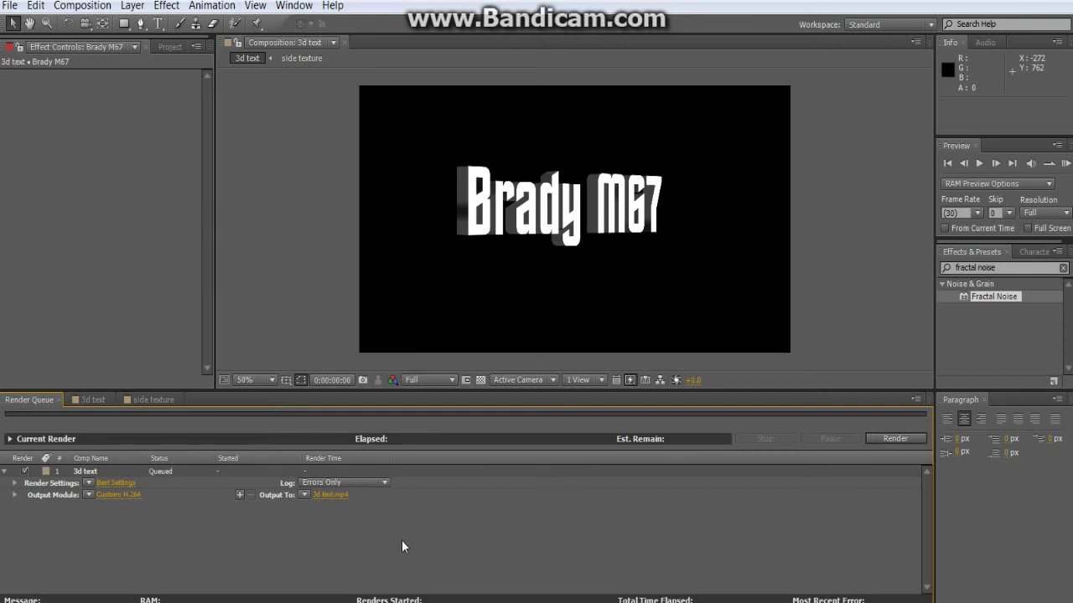
Render 3d text.mp4, which finishes in 1 min 3 sec, then return to the 3d text timeline.
click(896, 439)
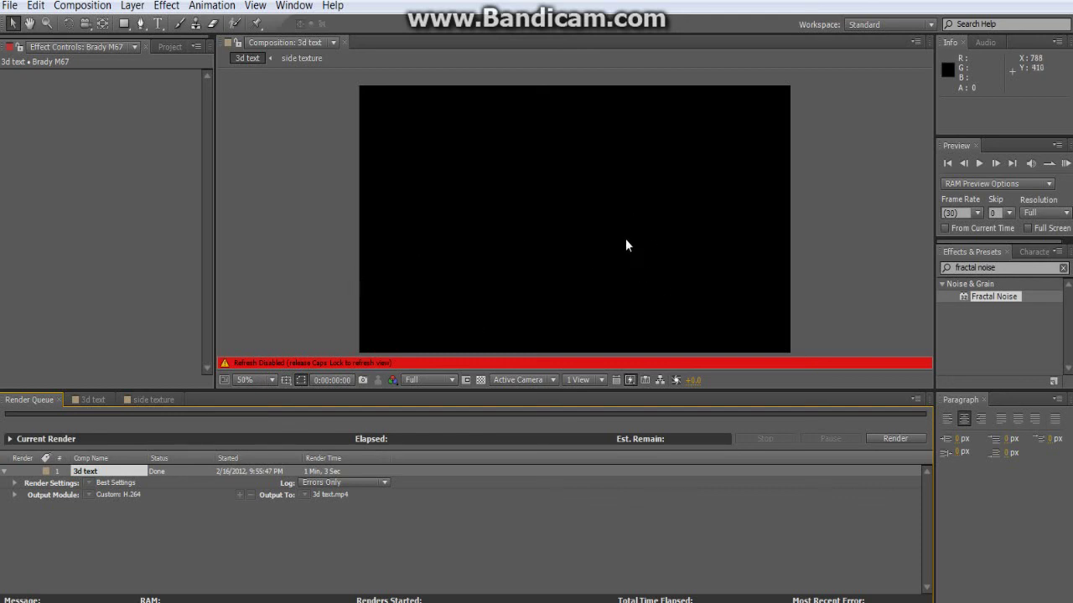
click(616, 554)
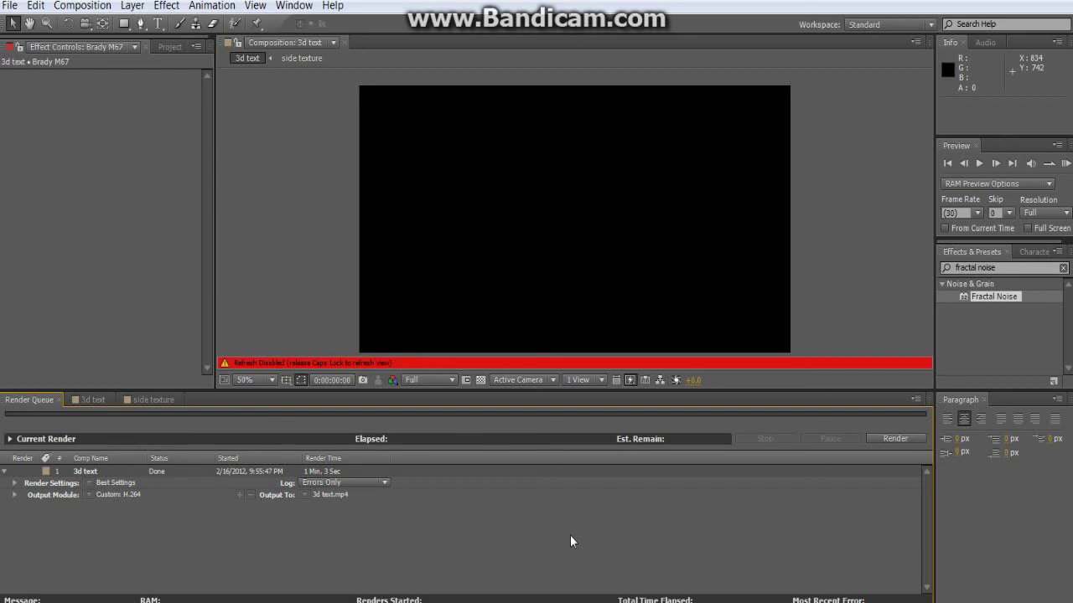
click(351, 382)
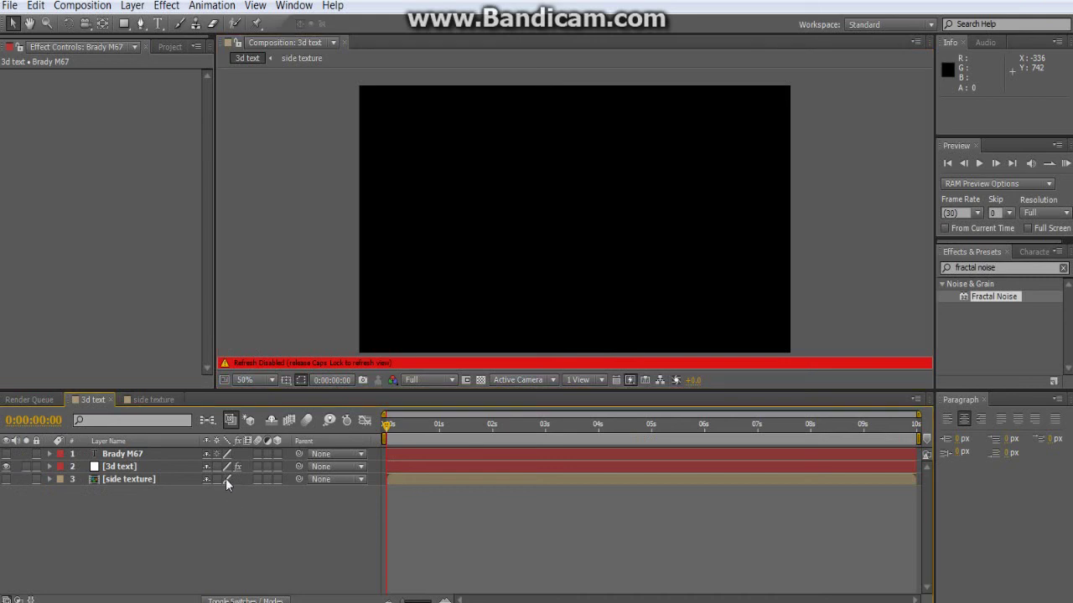